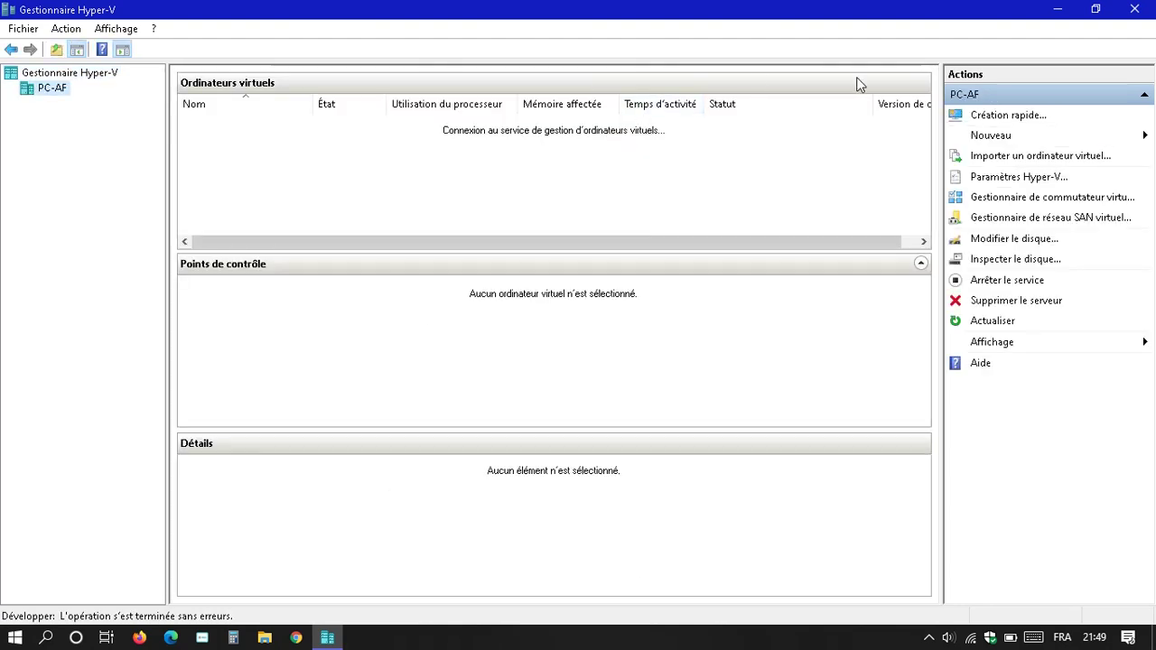
- Start a new virtual machine named redhat8server and keep Generation 1
click(994, 137)
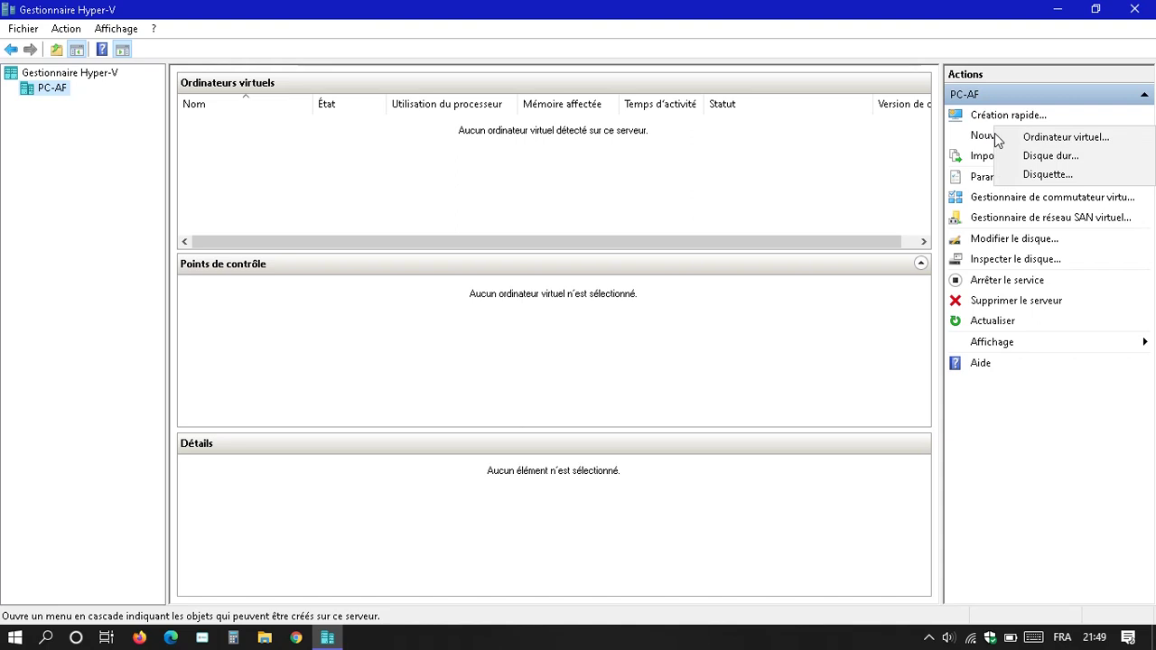
click(1047, 137)
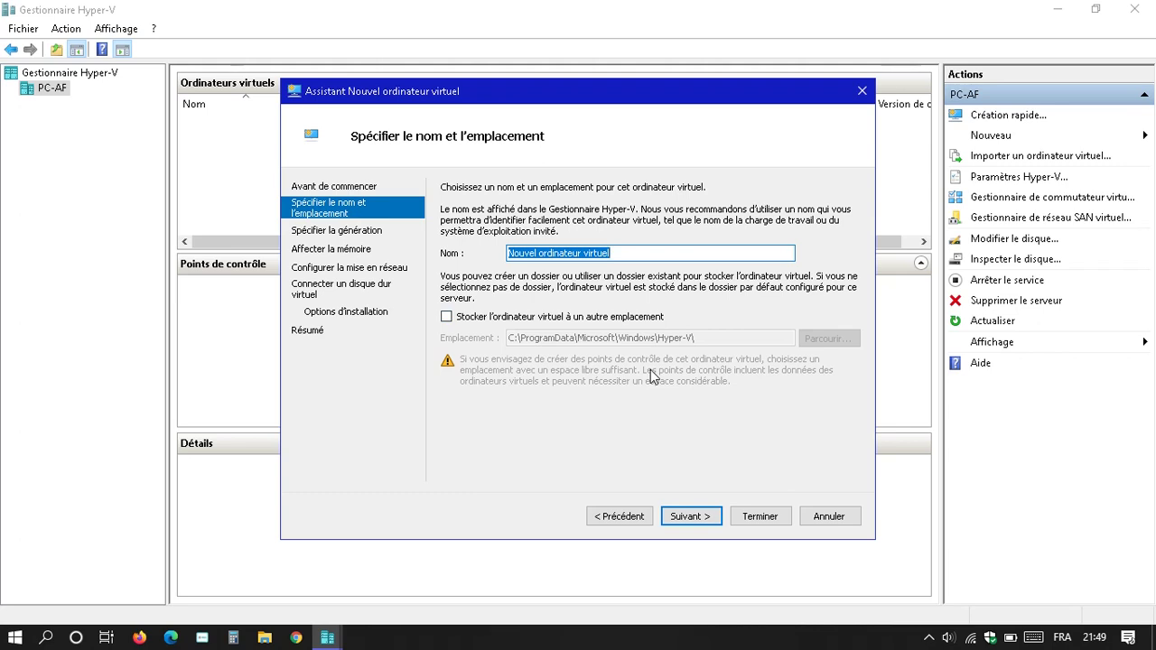
text(redh)
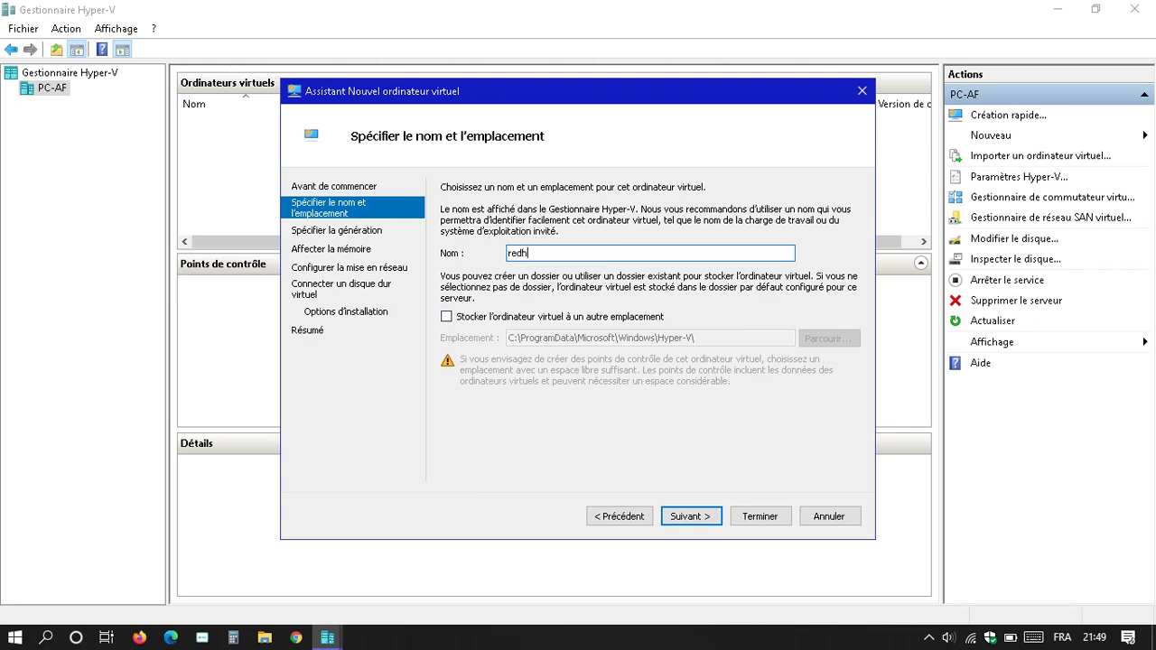
text(at8server)
key(Return)
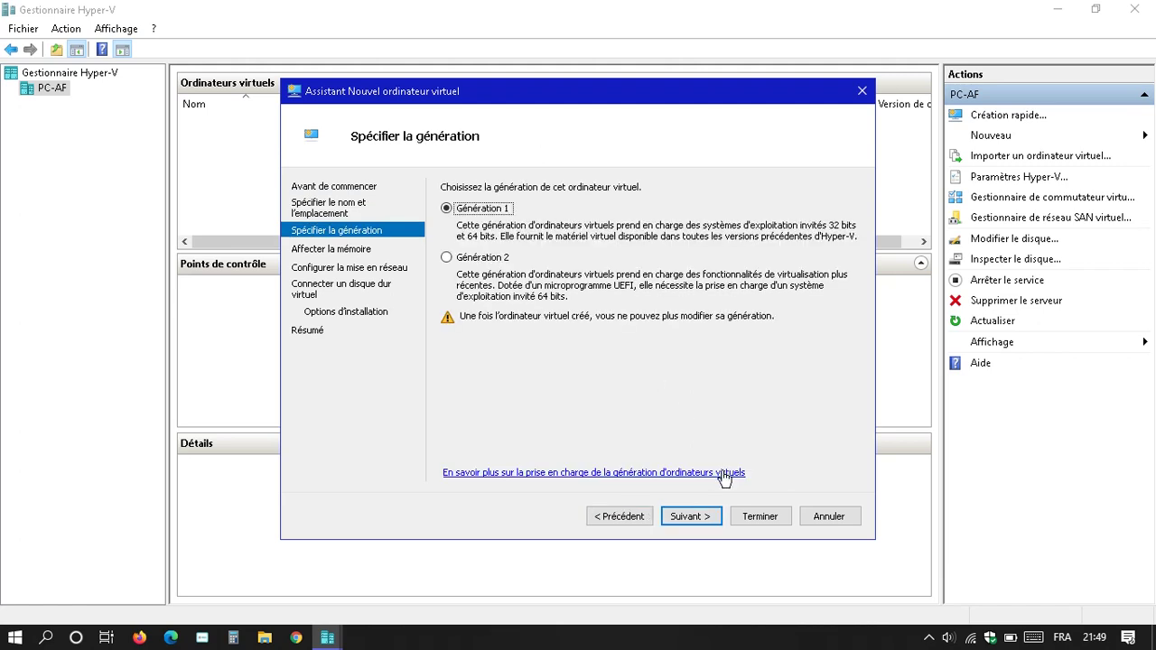
click(693, 518)
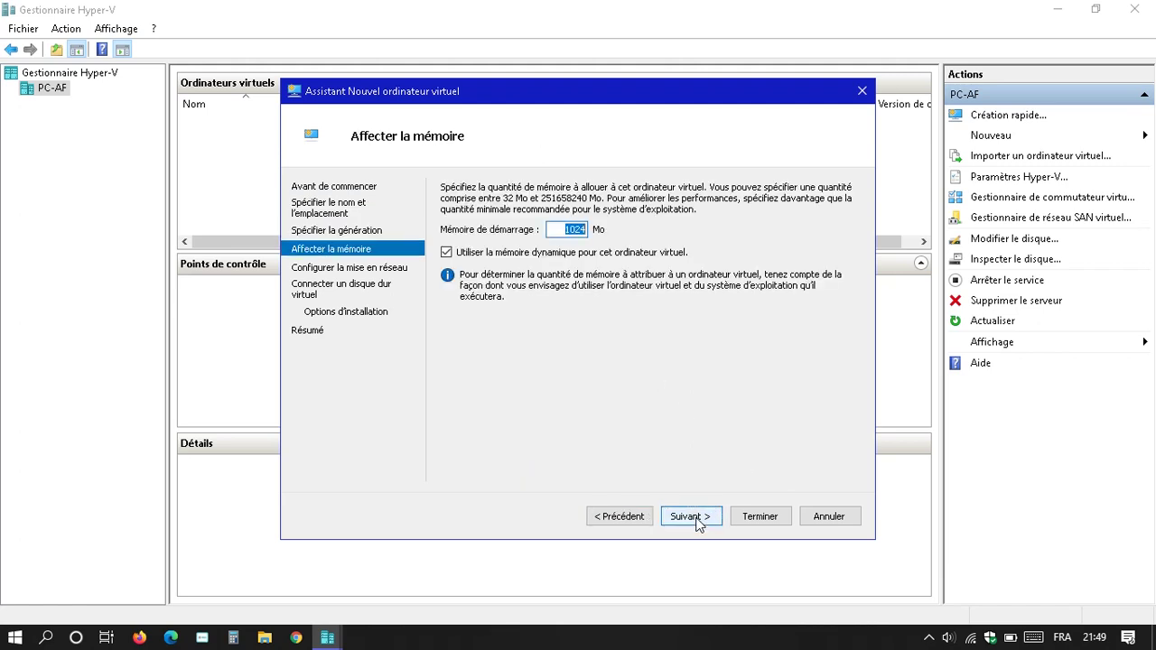
- Give it 2048 MB startup memory, no network connection, and a new 127 GB disk
text(2048)
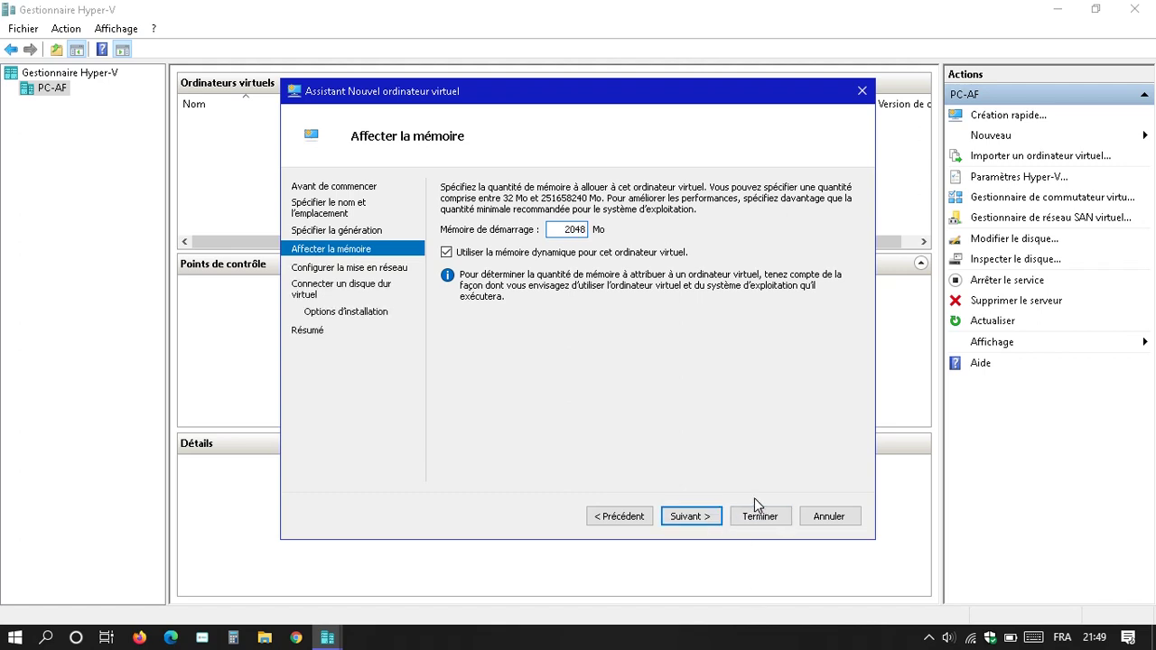
click(705, 522)
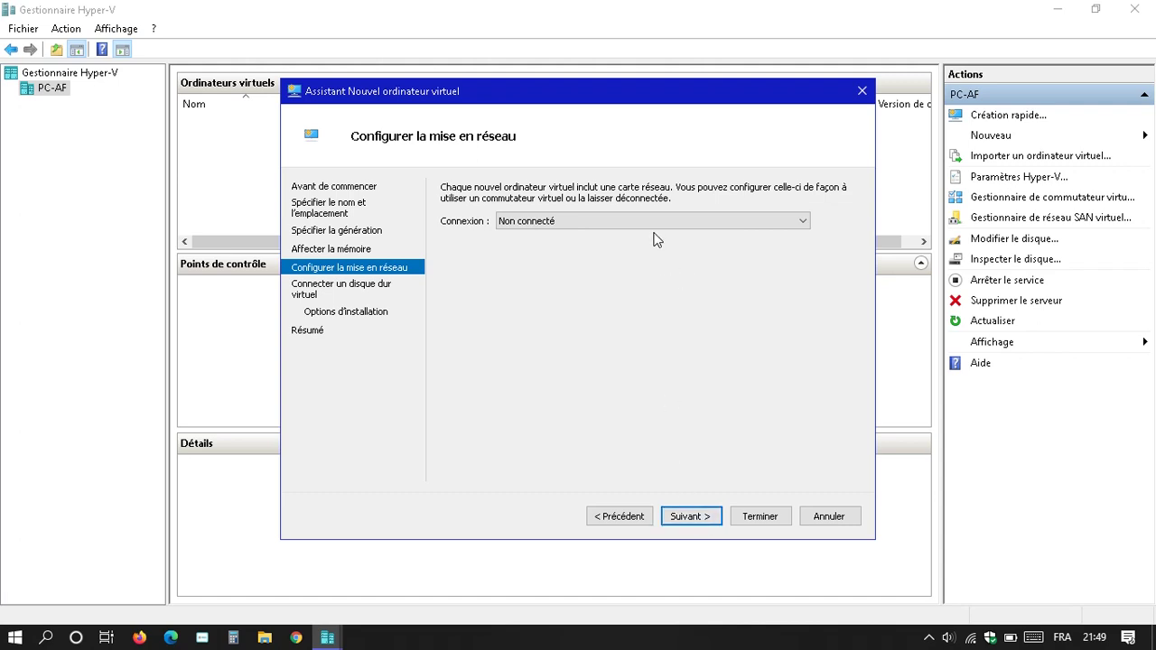
click(706, 524)
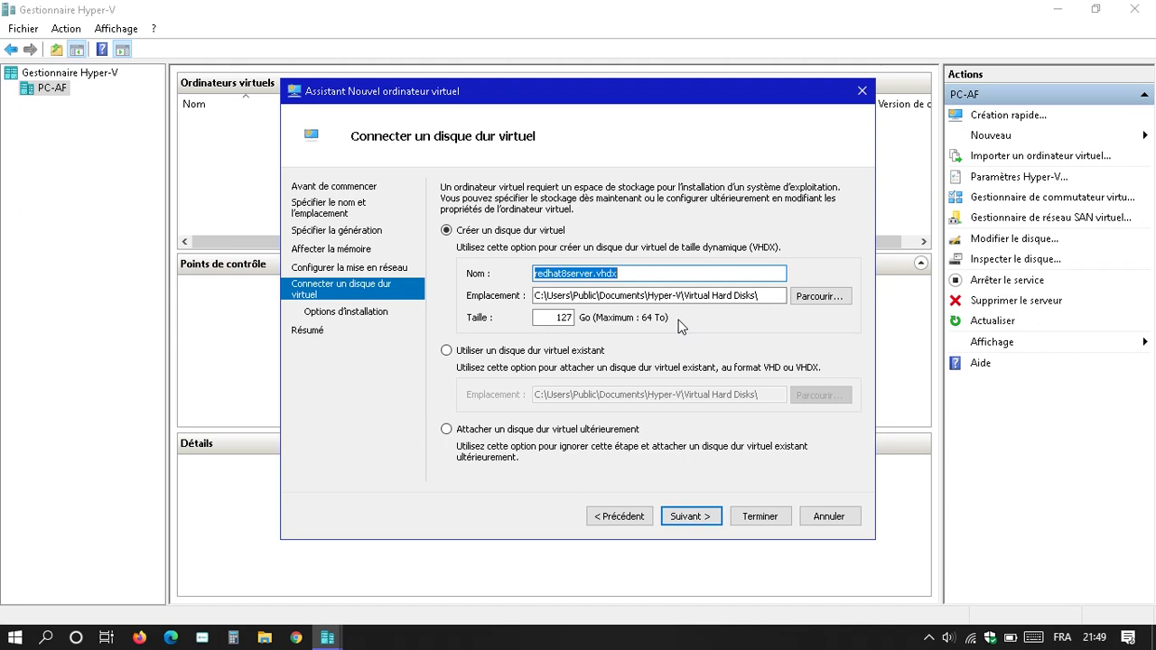
click(691, 517)
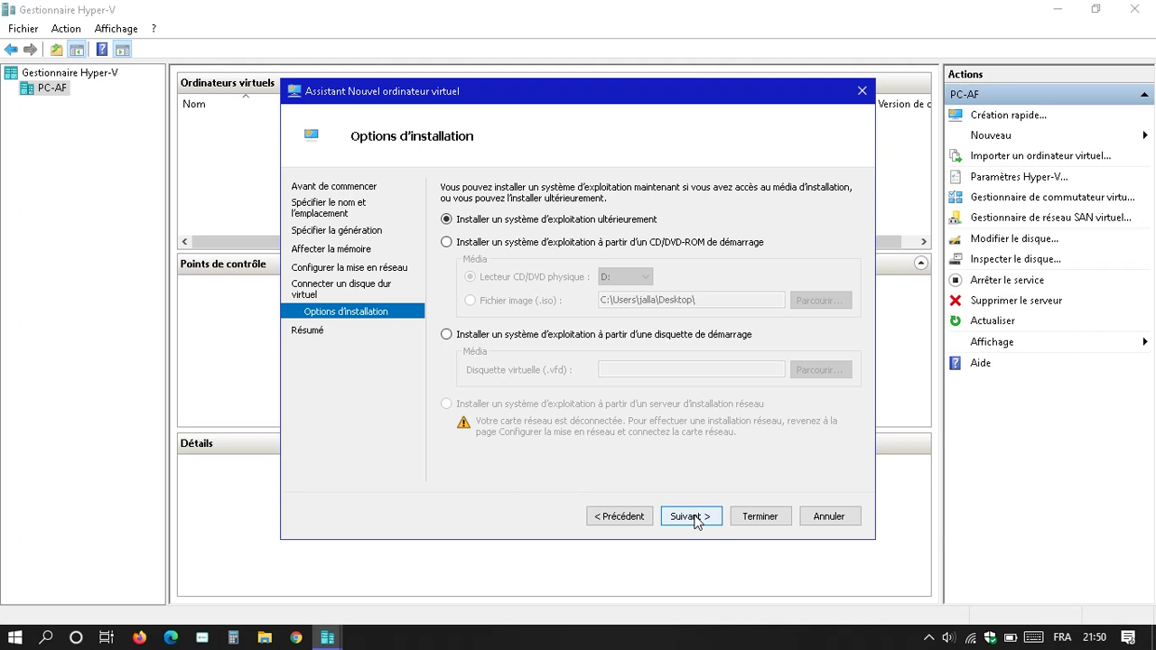
- Use the rhel-8.1-x86_64-dvd.iso image as install media and finish creating the VM
click(531, 244)
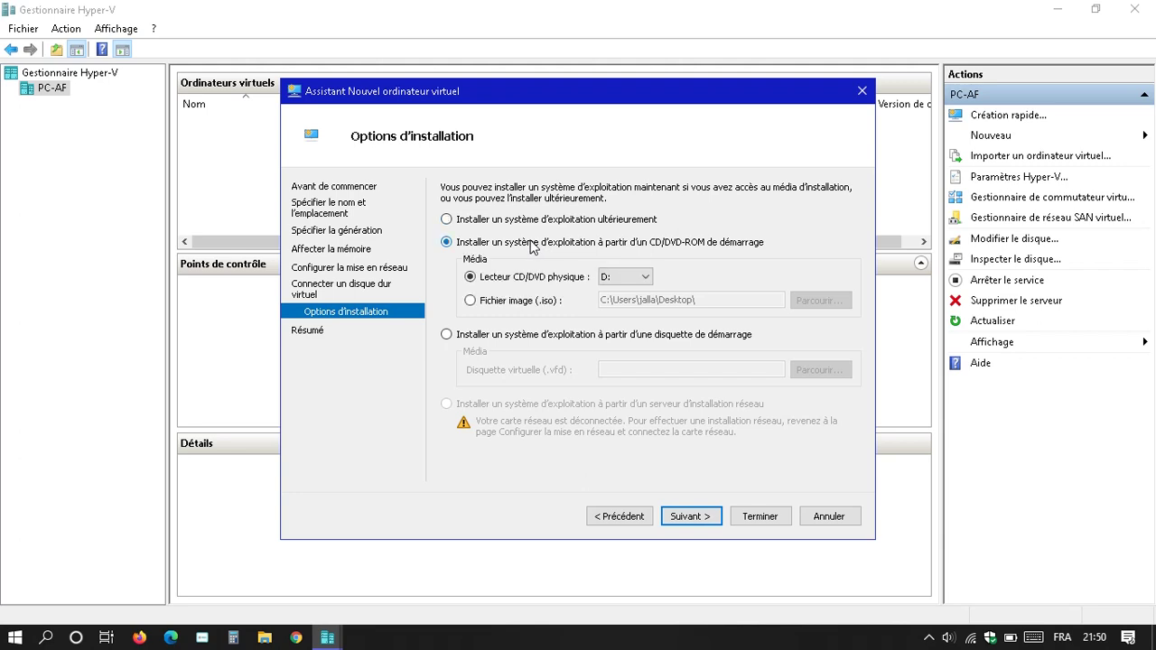
click(548, 304)
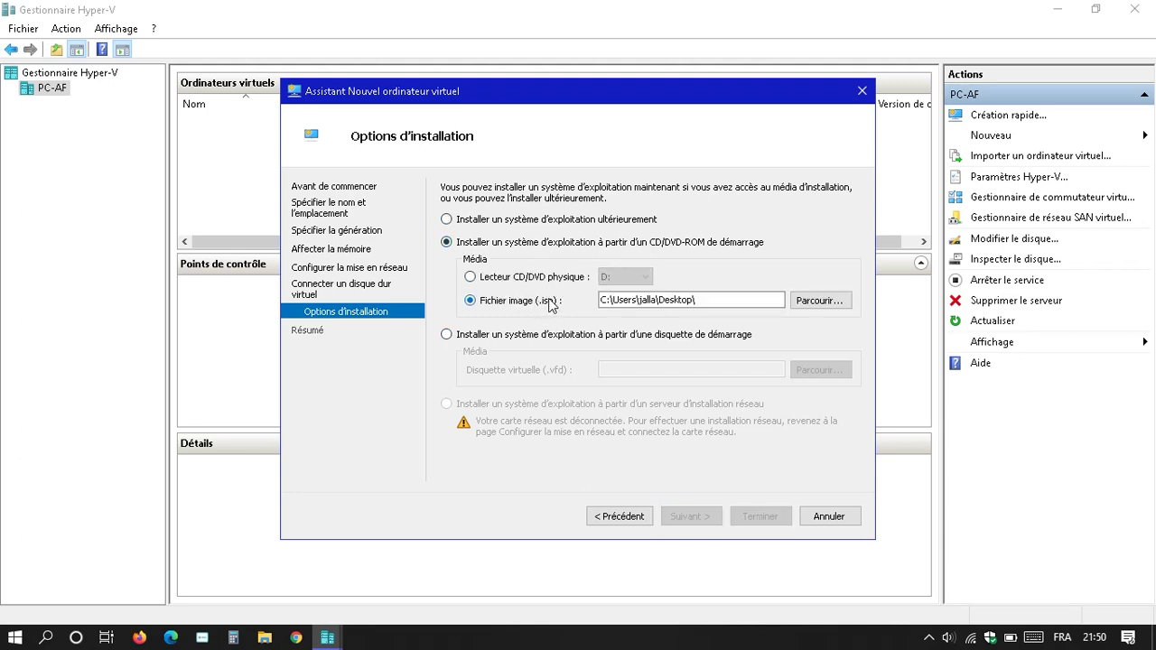
click(830, 301)
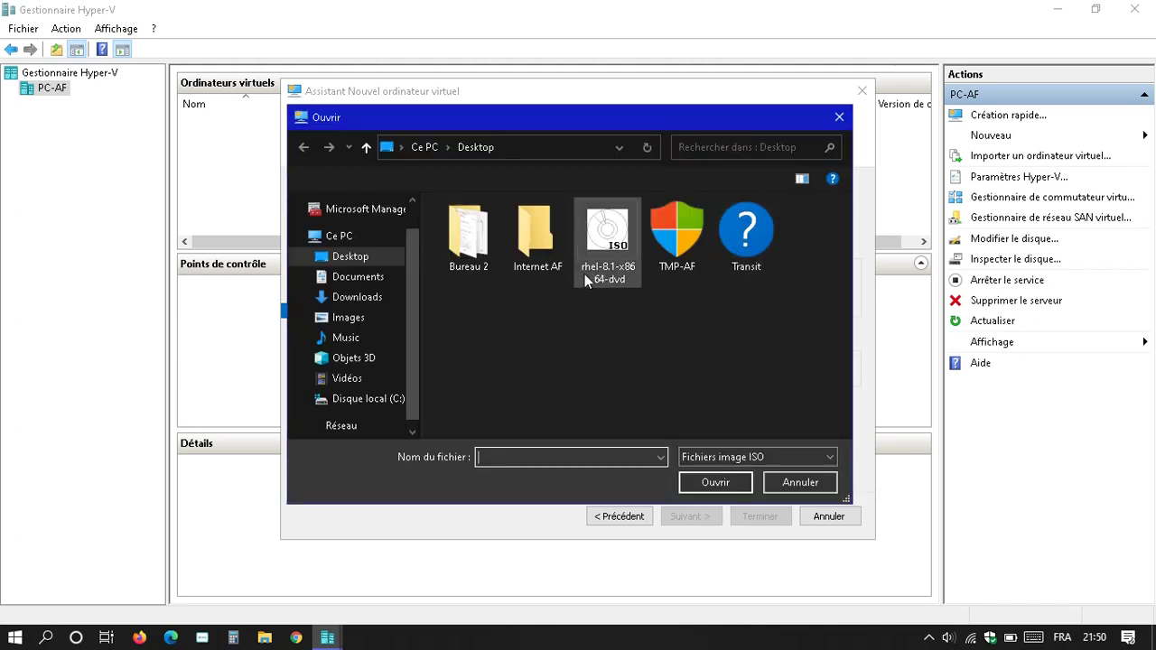
click(612, 228)
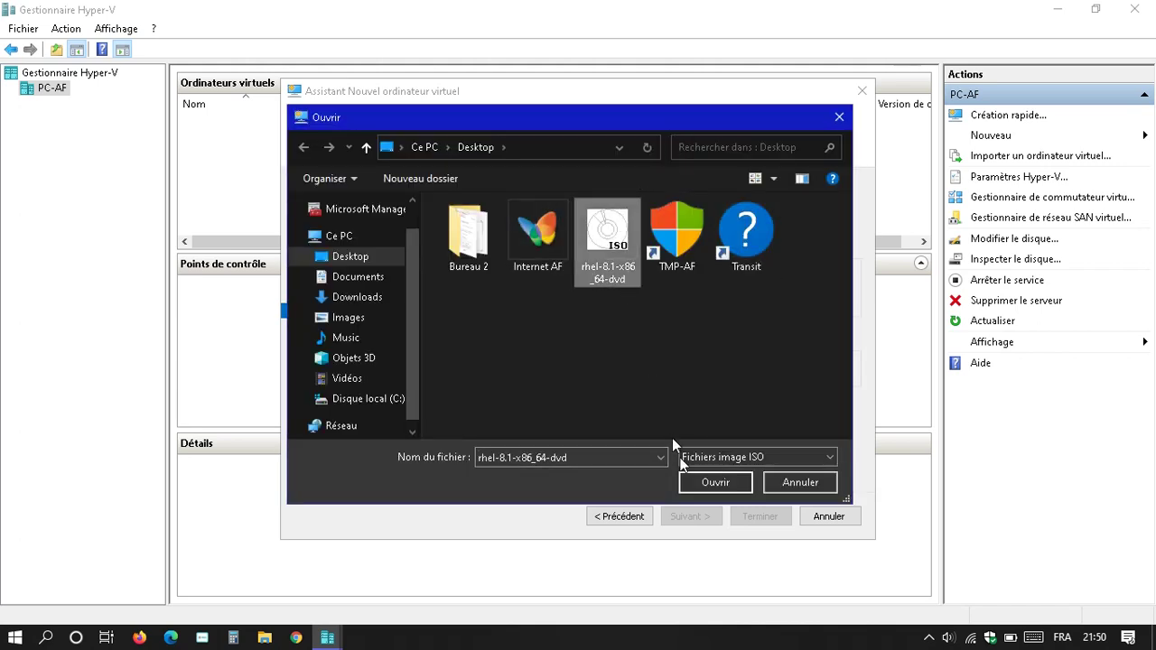
click(727, 484)
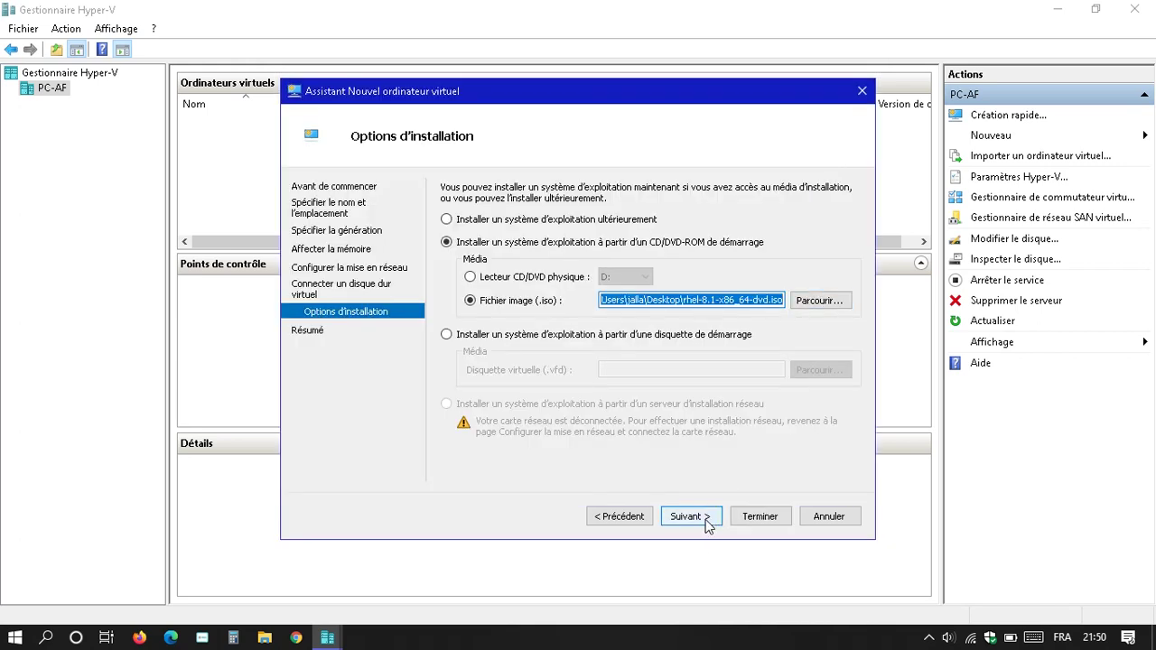
click(709, 519)
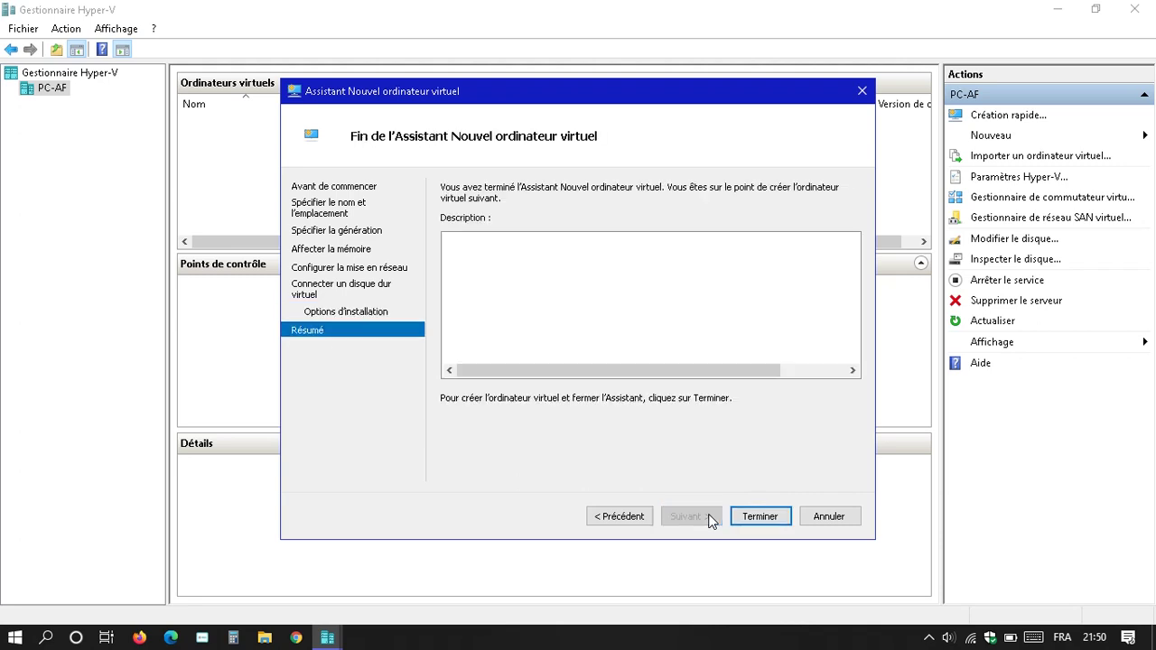
click(769, 521)
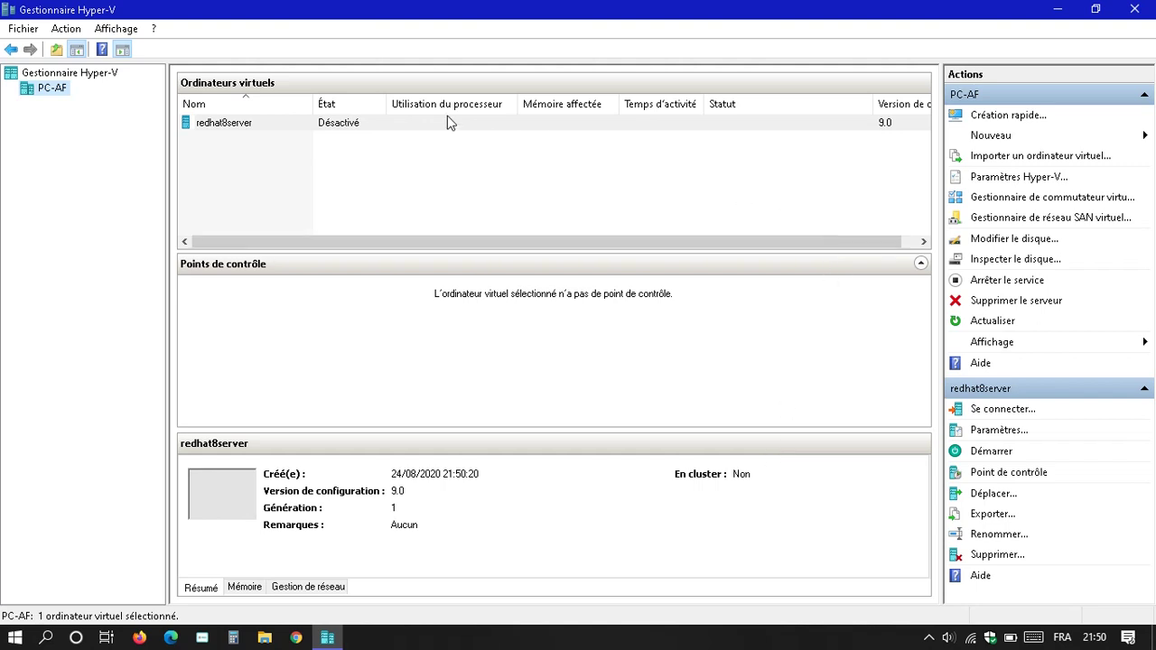
- Select redhat8server and take a checkpoint of it
click(402, 124)
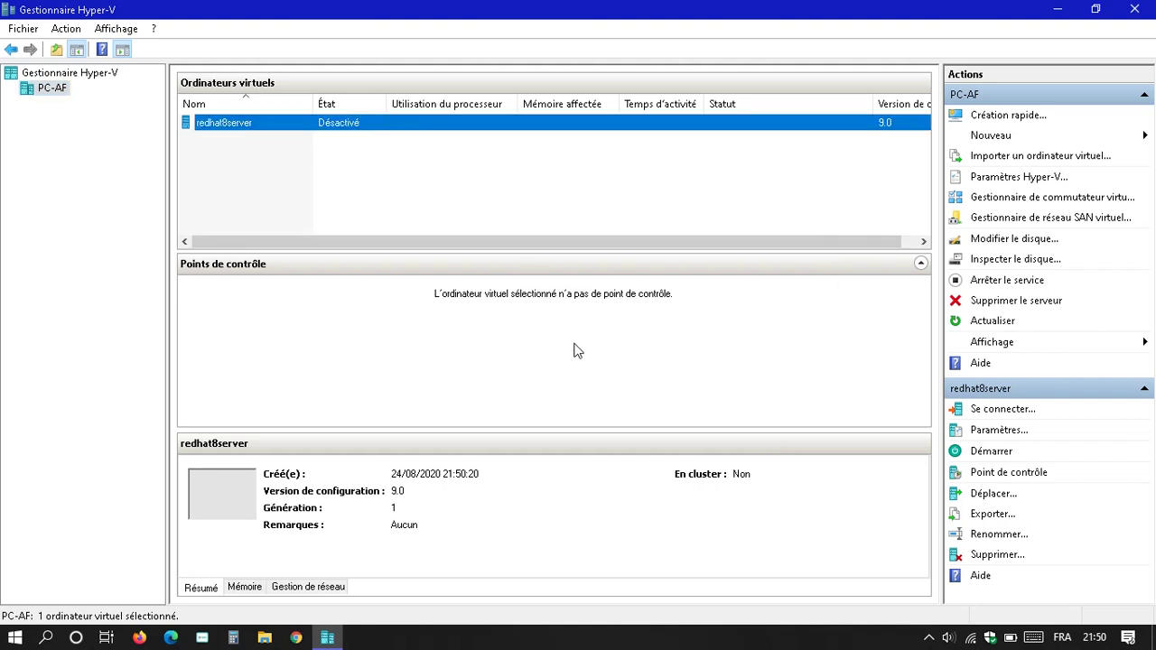
click(994, 471)
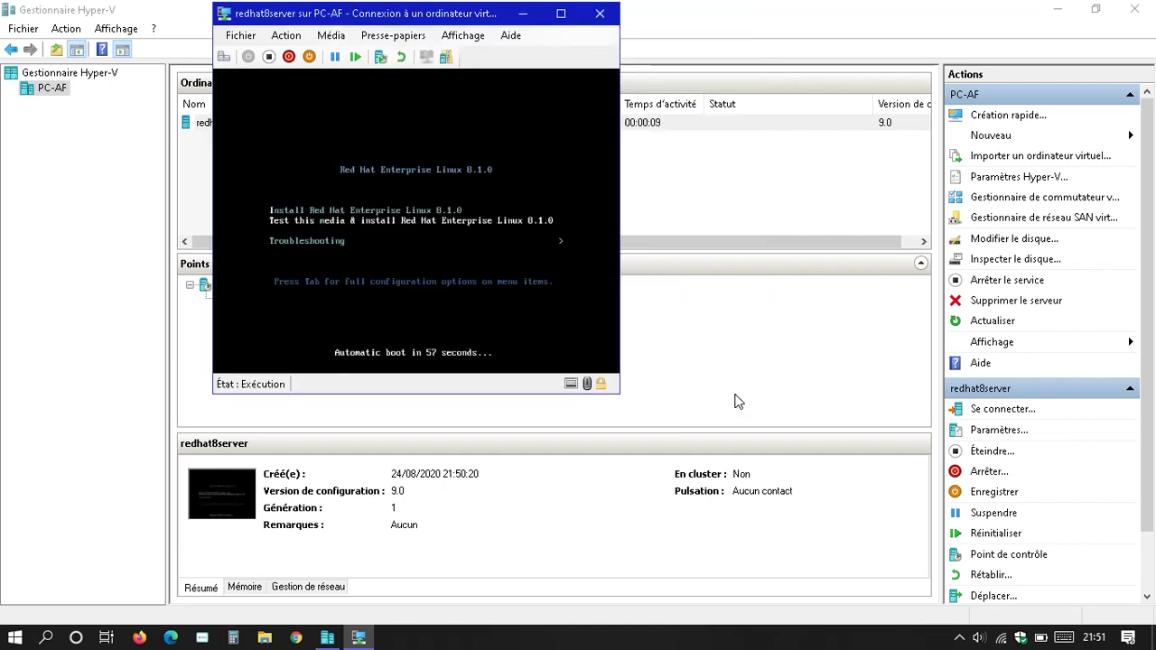
- Boot the 'Test this media & install Red Hat Enterprise Linux 8.1.0' menu entry
key(Return)
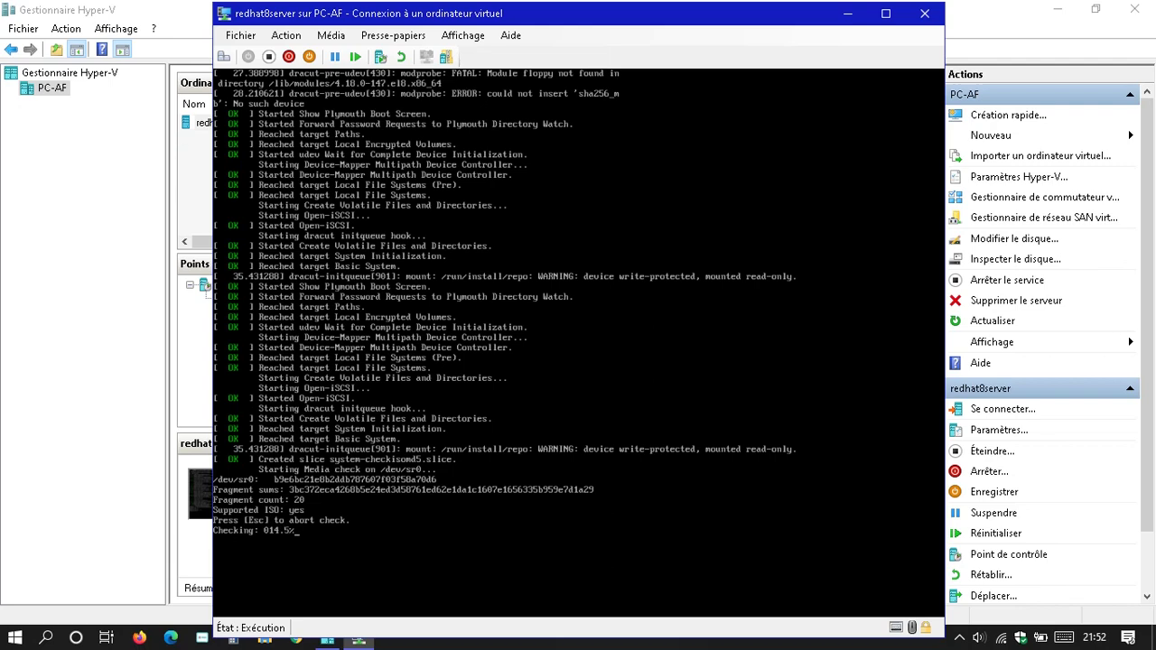
- Abort the /dev/sr0 media check to reach the installer welcome screen
key(Escape)
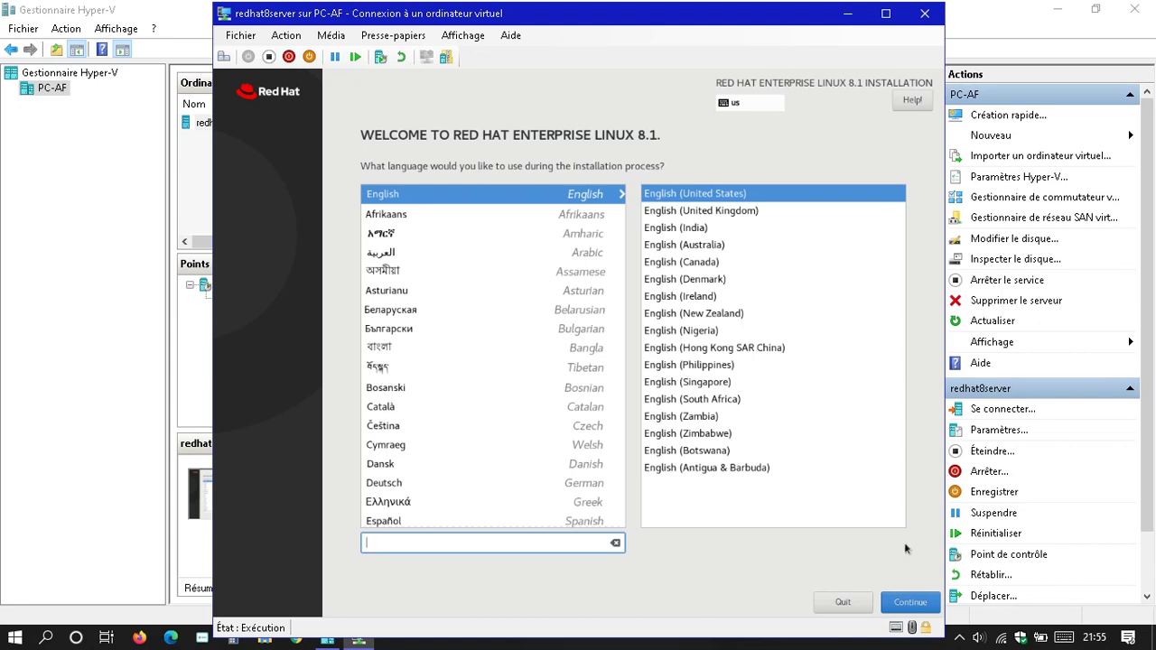
- Continue with English (United States) as the installation language
click(910, 607)
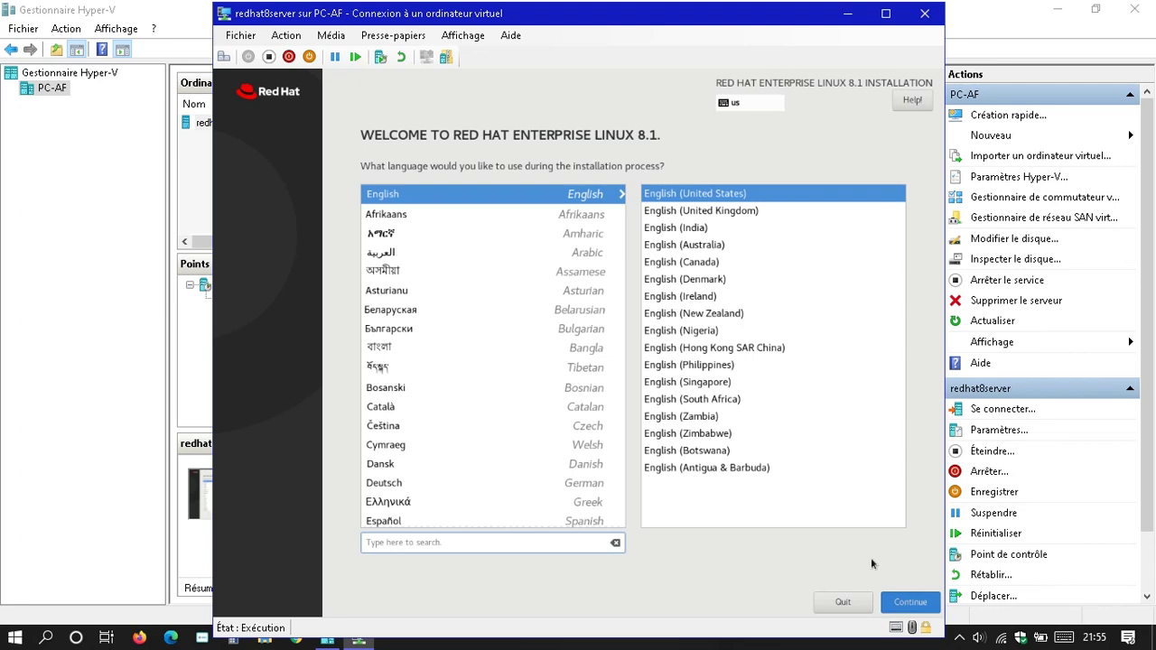
key(Return)
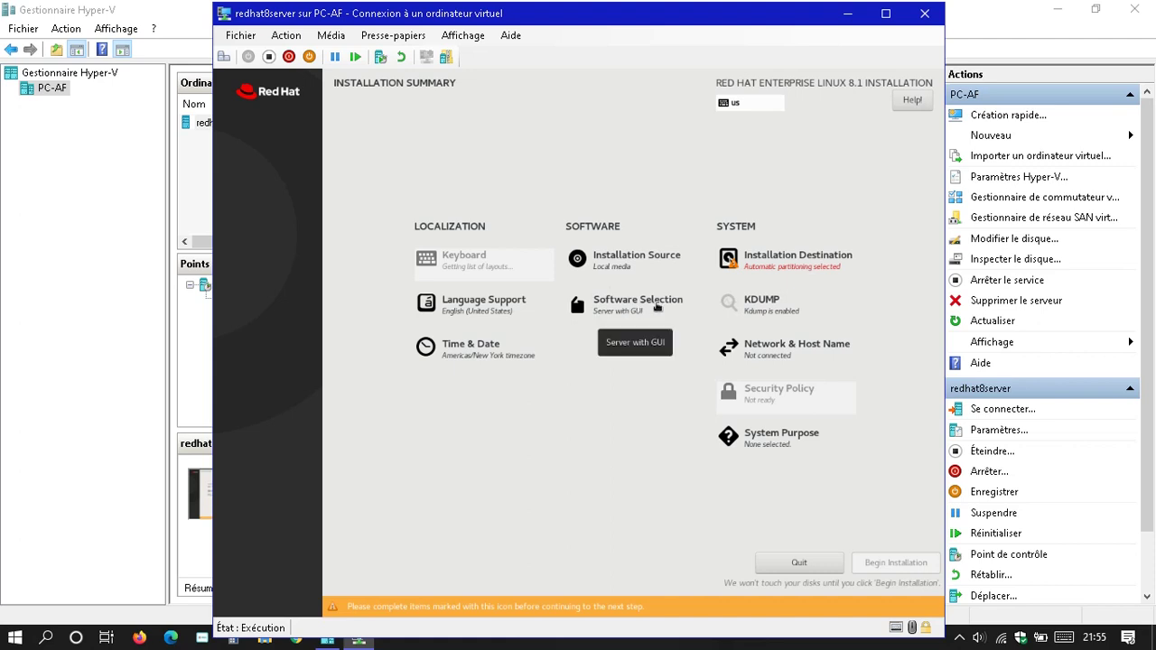
- Confirm Server with GUI as the base environment in Software Selection
click(657, 307)
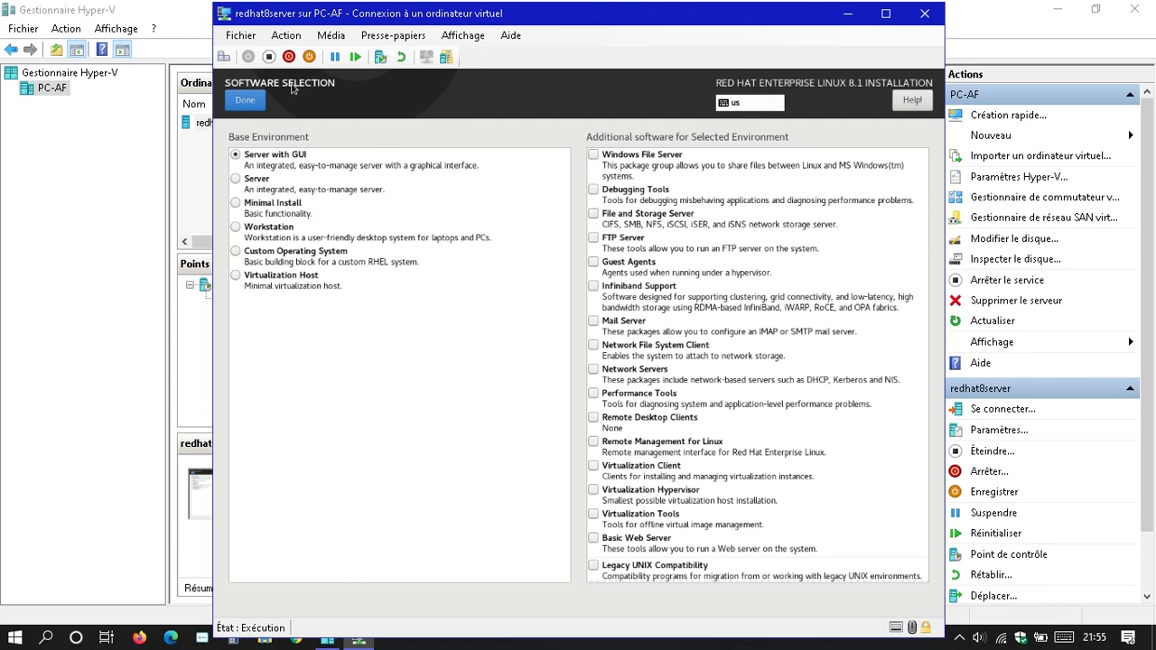
click(240, 107)
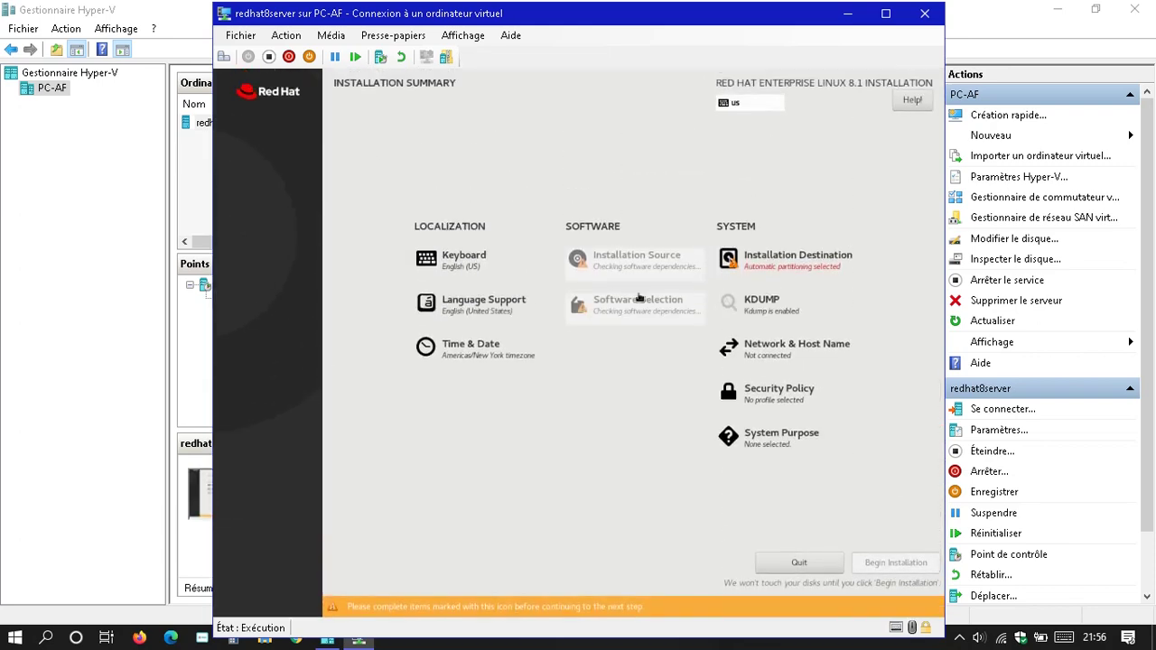
- Accept the Msft Virtual Disk with automatic partitioning as the installation destination
click(823, 259)
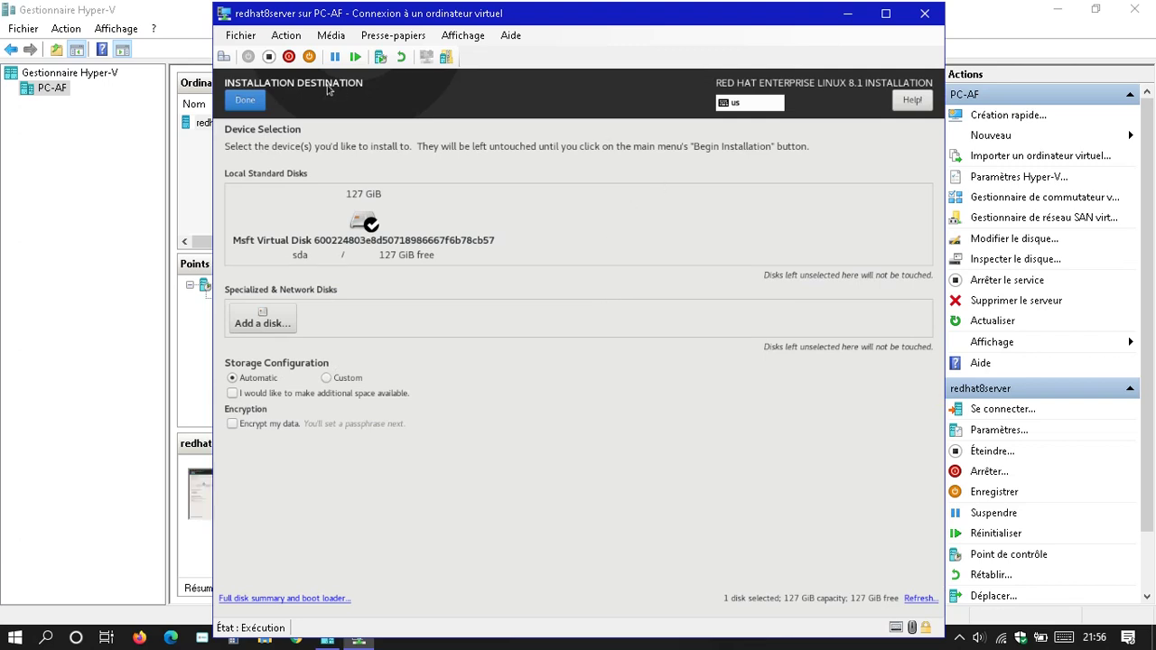
click(244, 101)
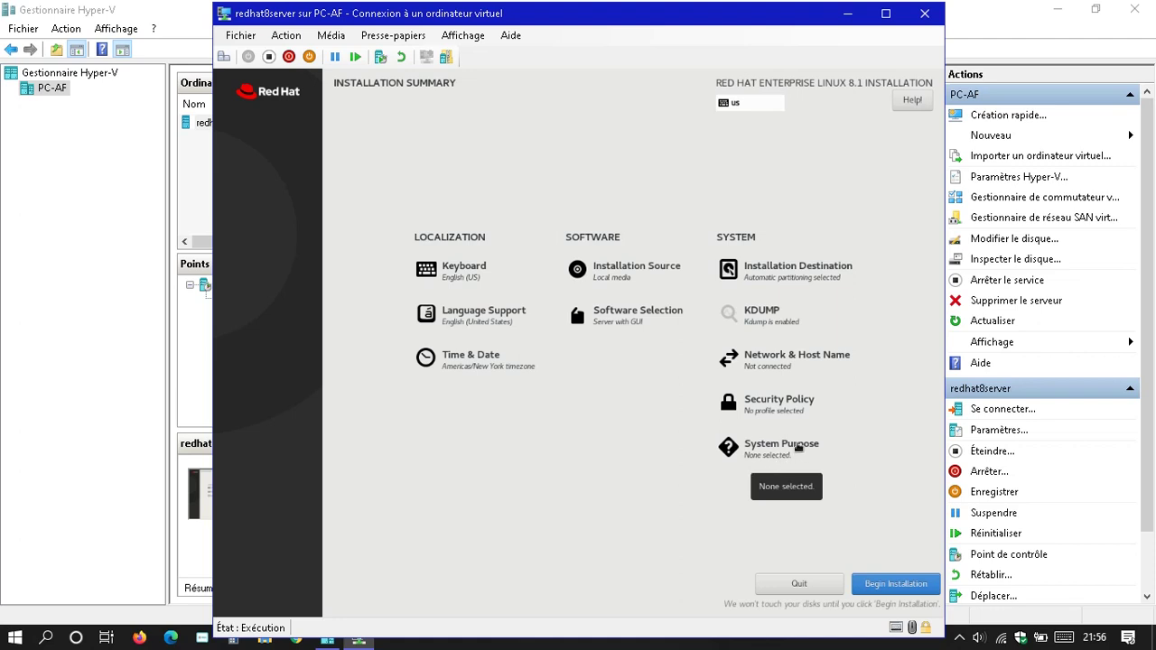
- Choose Red Hat Enterprise Linux Server as the System Purpose role
click(782, 447)
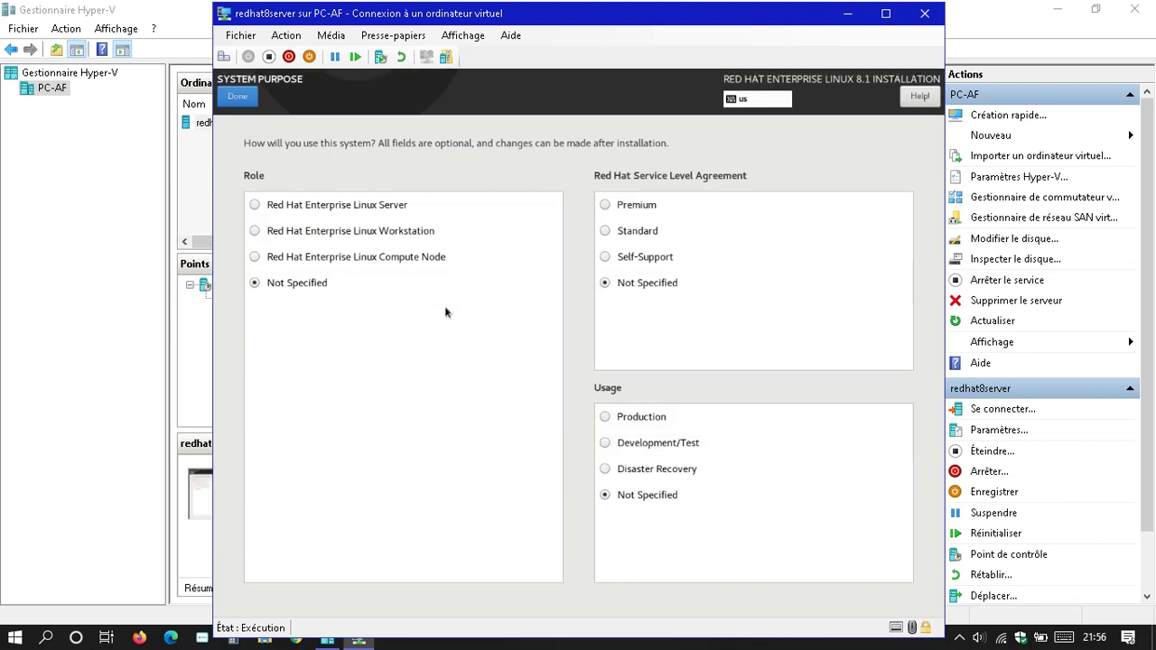
click(334, 206)
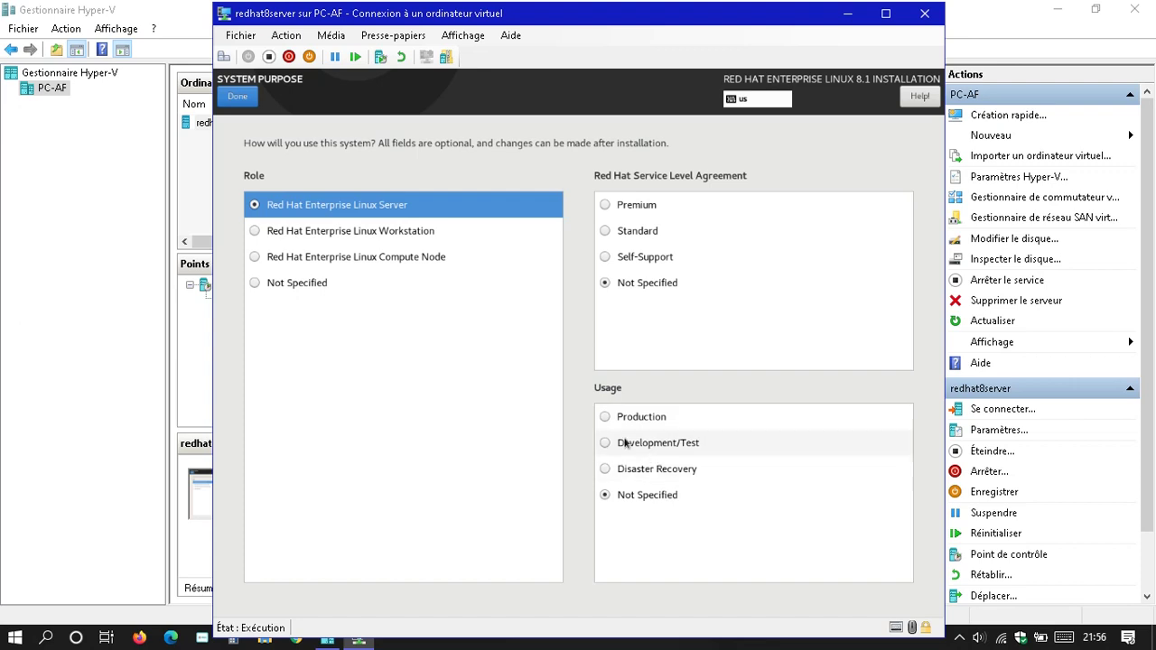
click(235, 93)
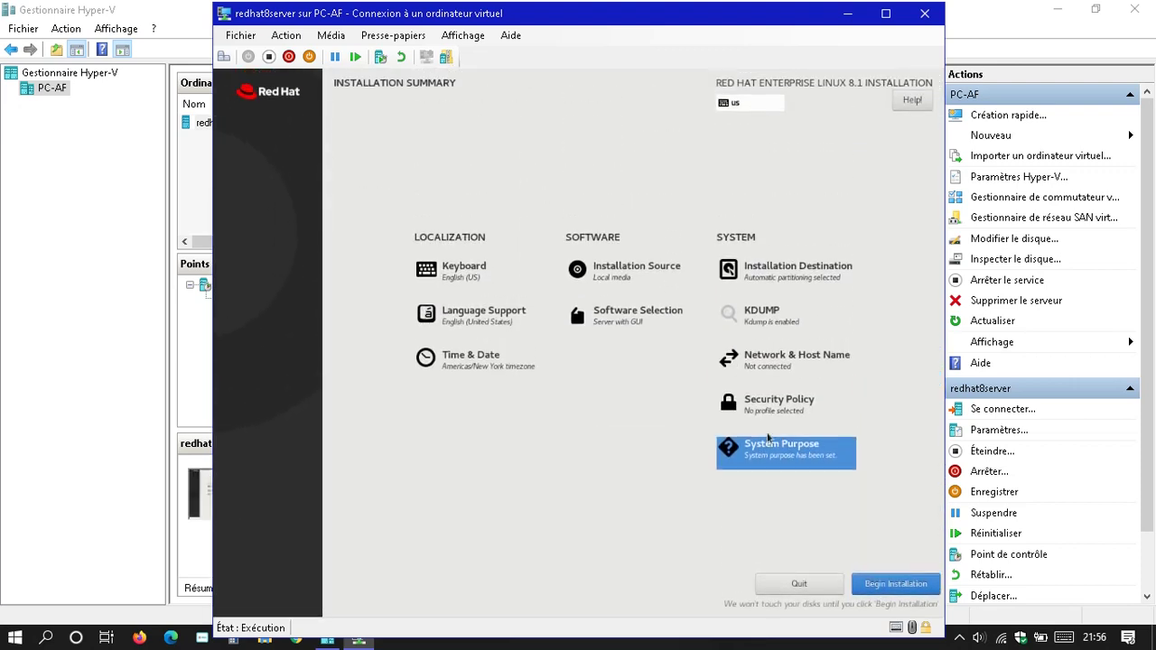
- Begin the installation and enter the new user's full name, retyping it to fix a typo
click(905, 591)
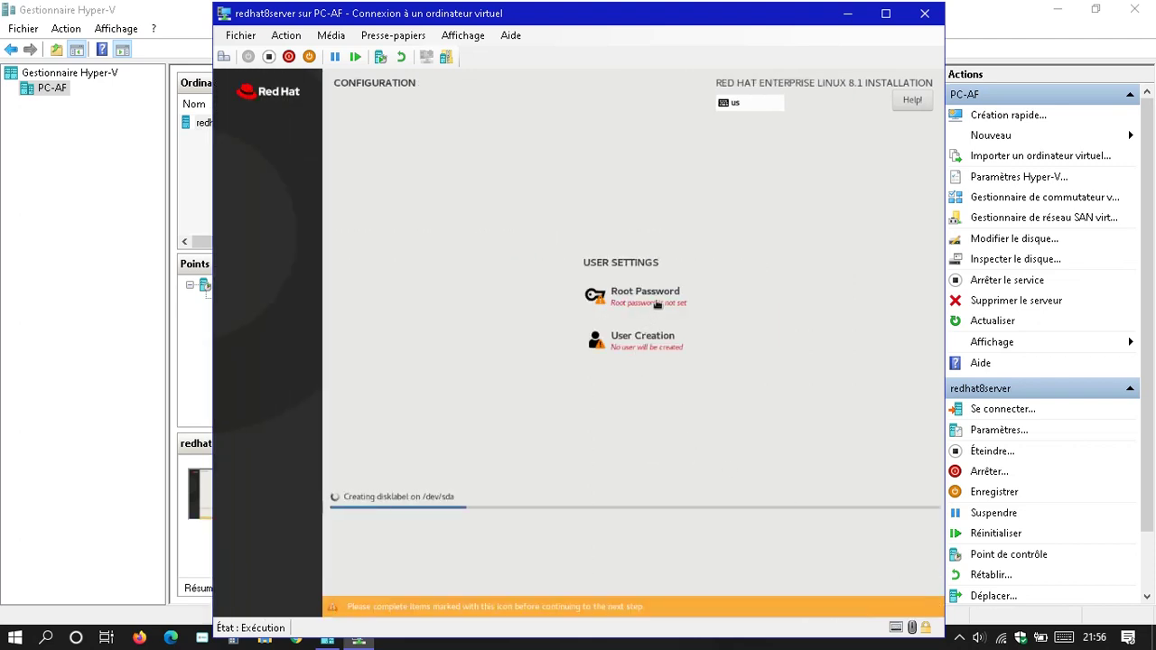
click(637, 348)
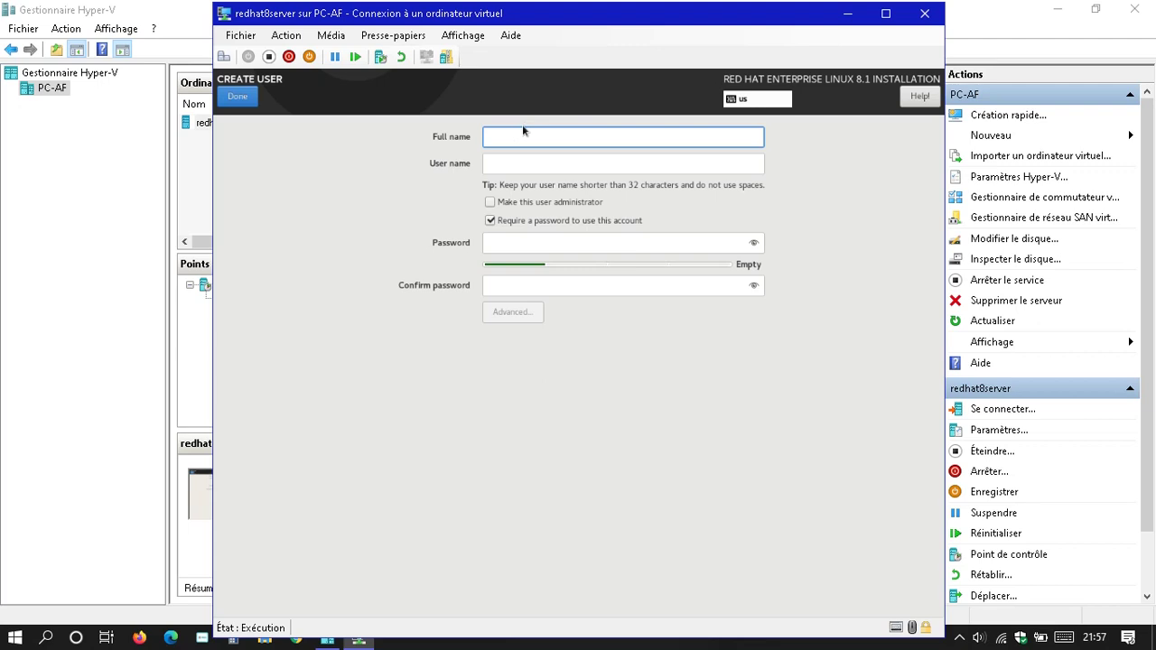
text(qn)
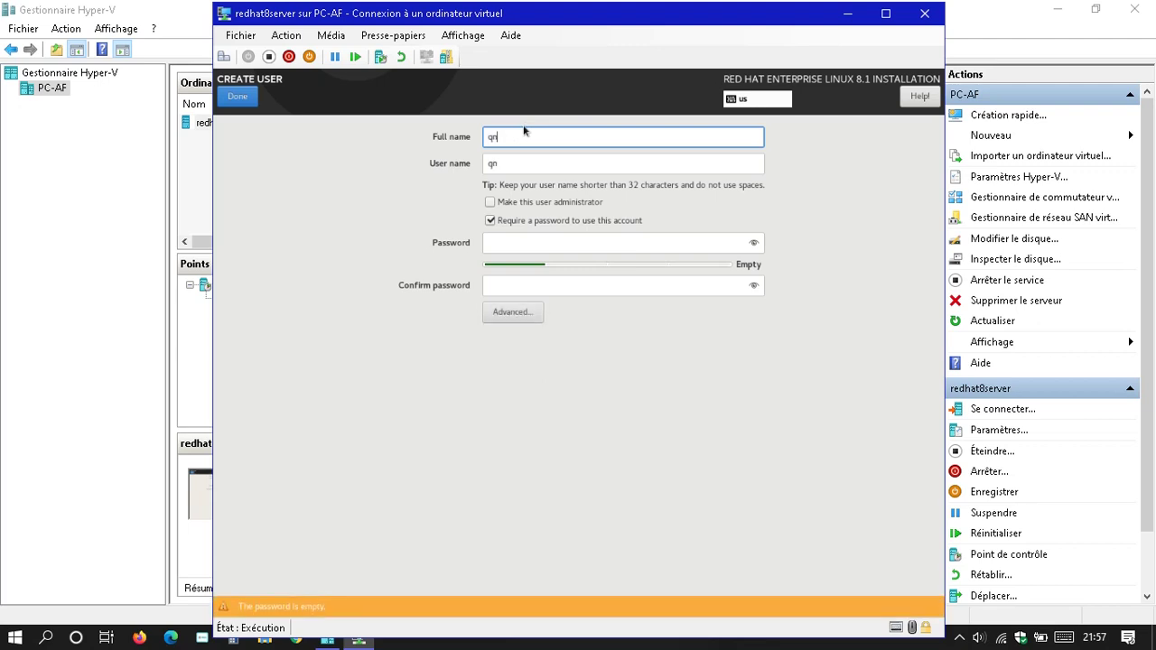
text(glefor;qtion)
key(Tab)
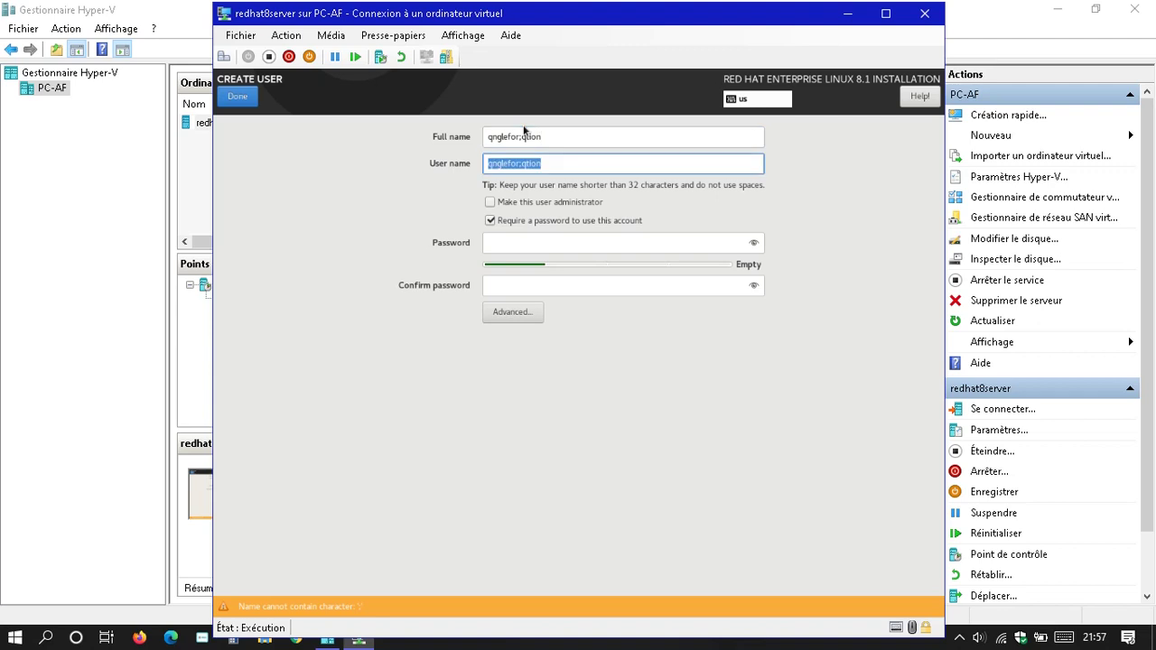
double_click(526, 137)
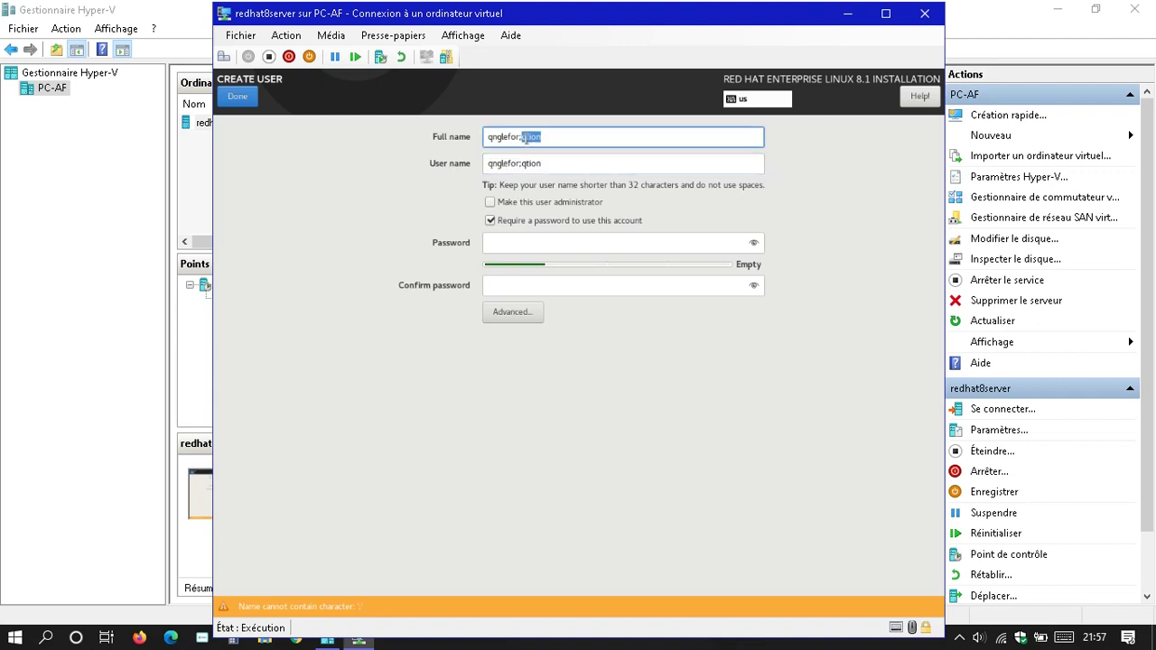
click(526, 137)
double_click(526, 137)
key(BackSpace)
key(BackSpace)
key(BackSpace)
key(BackSpace)
key(BackSpace)
key(BackSpace)
key(BackSpace)
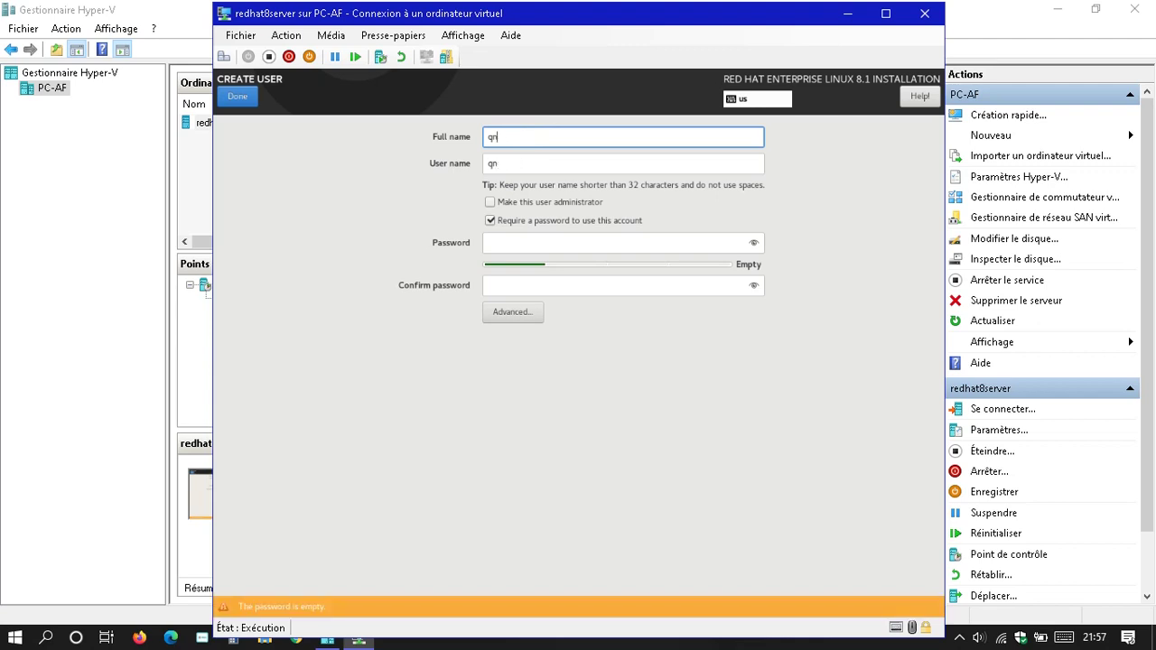
key(BackSpace)
key(BackSpace)
key(BackSpace)
text(an)
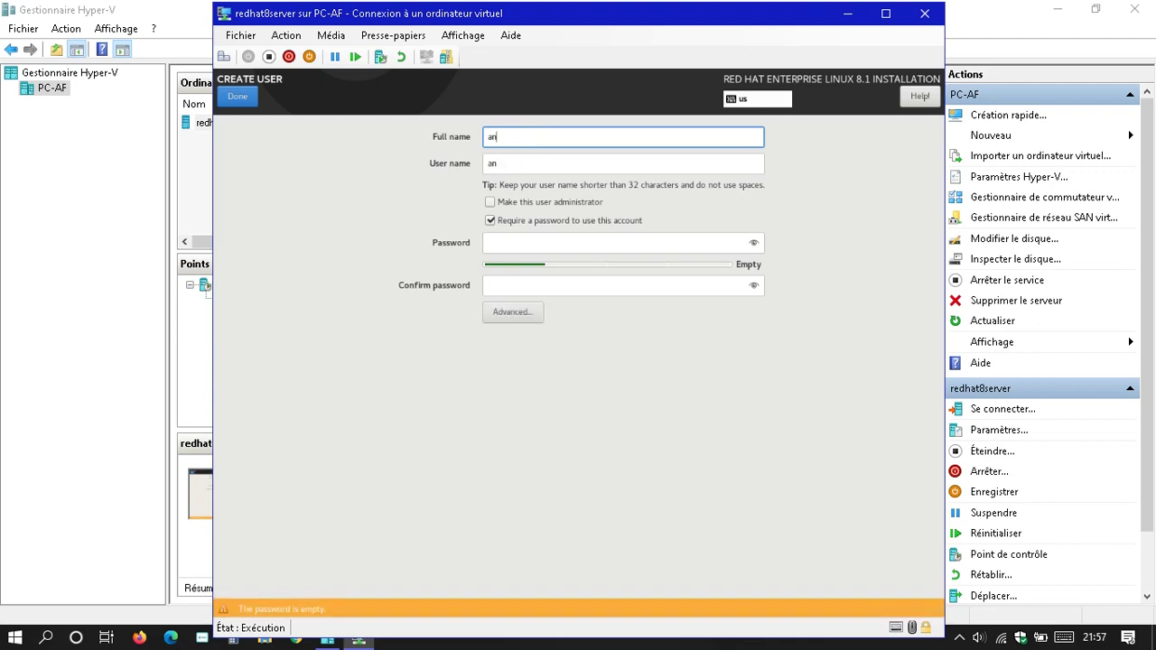
text(glefor)
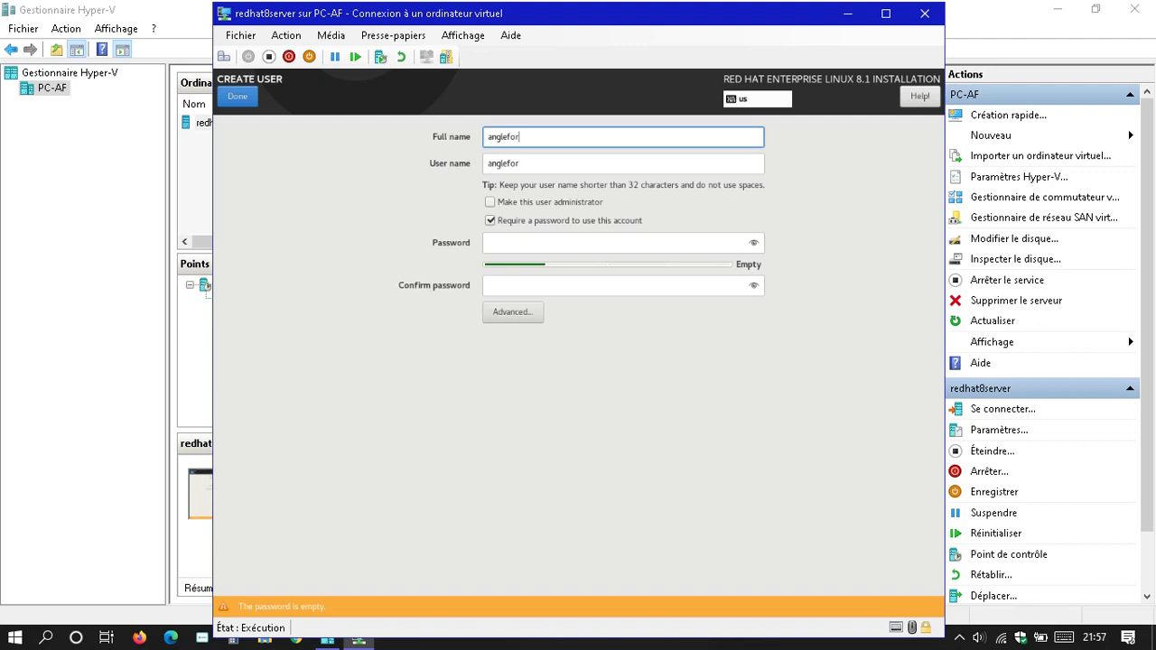
text(mation)
- Make the new user an administrator with a strong password, entered and confirmed, then save
click(491, 203)
click(502, 246)
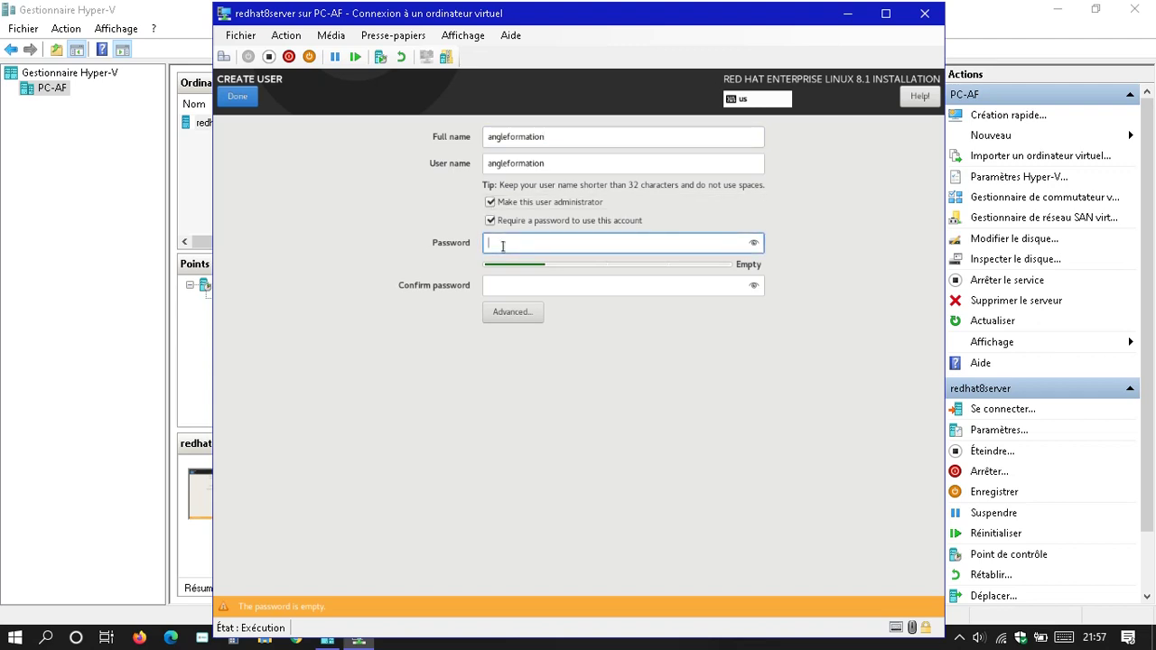
text(1234)
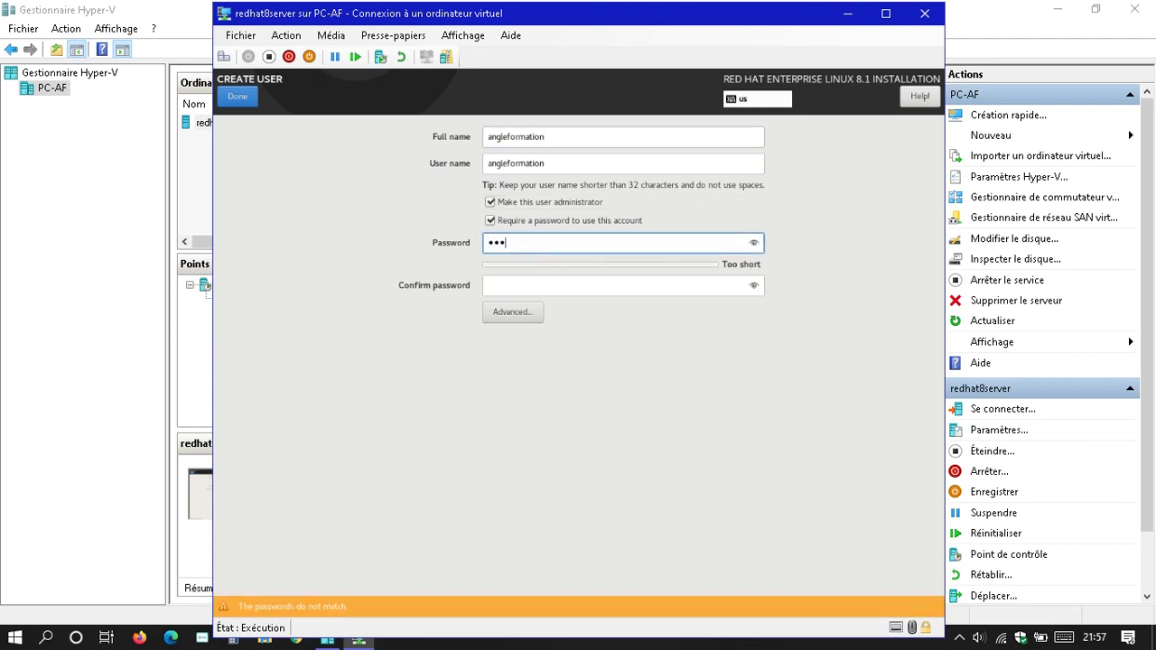
text(56)
key(BackSpace)
key(BackSpace)
key(BackSpace)
key(BackSpace)
key(BackSpace)
key(BackSpace)
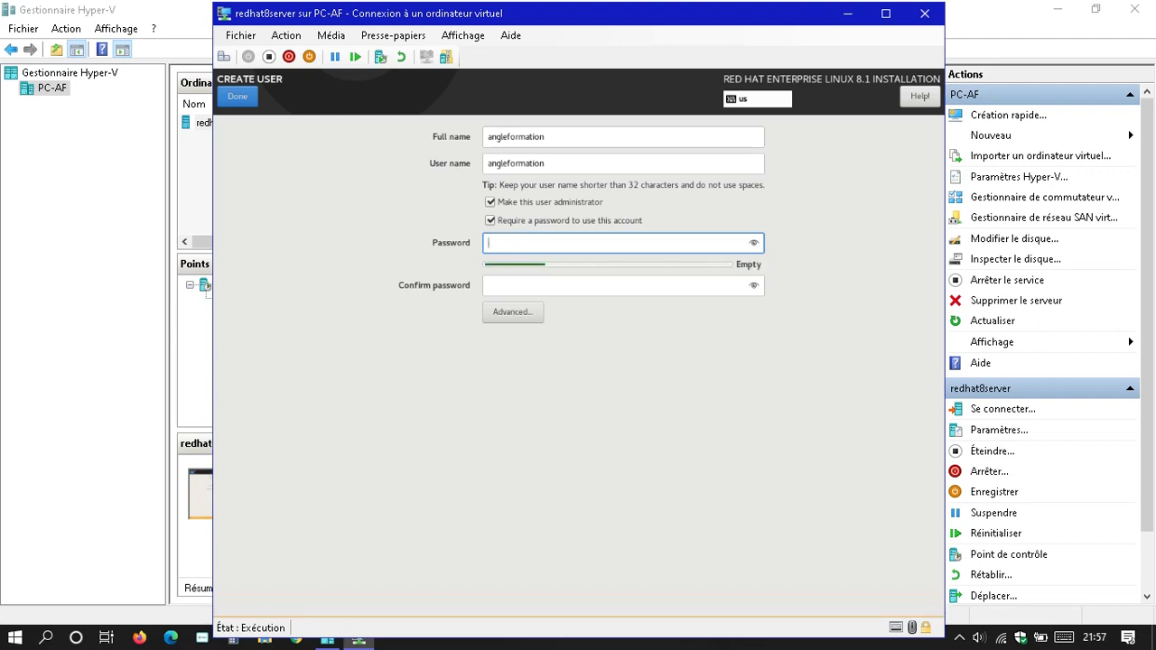
text(••••••)
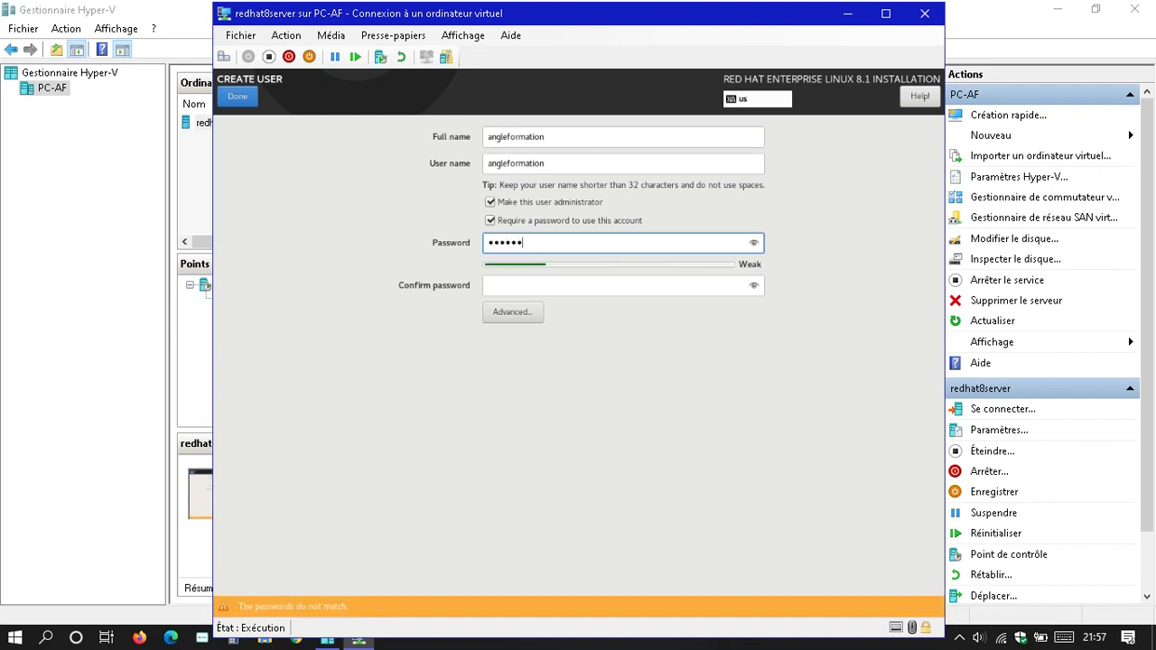
key(alt)
text(•••)
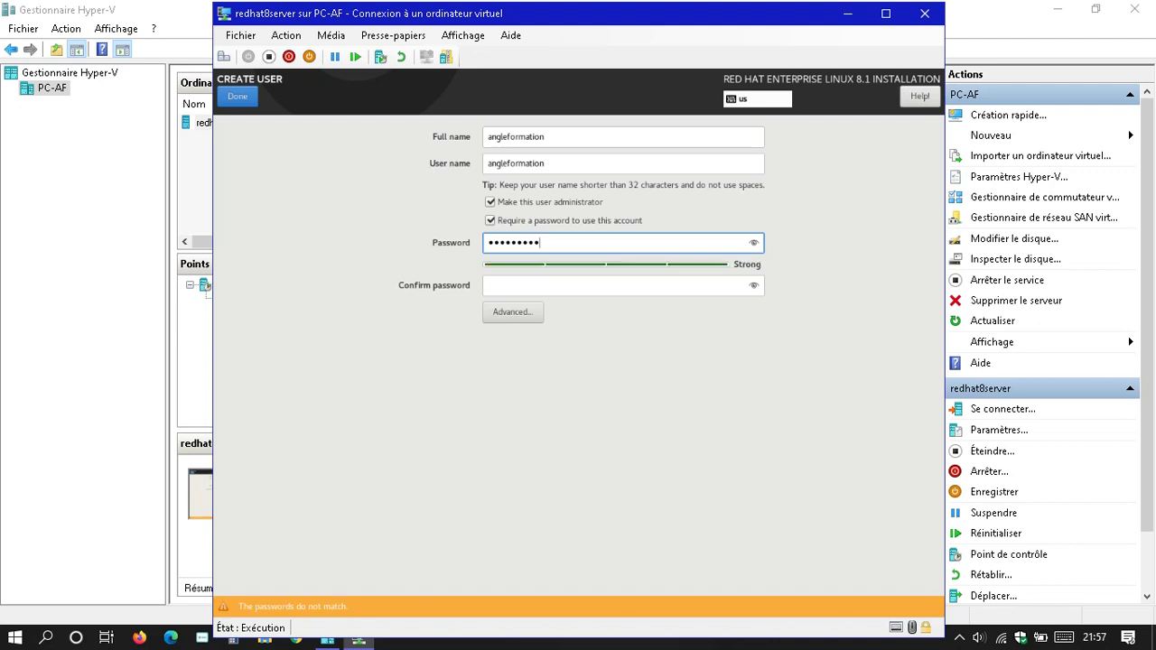
key(Tab)
text(•••••••••)
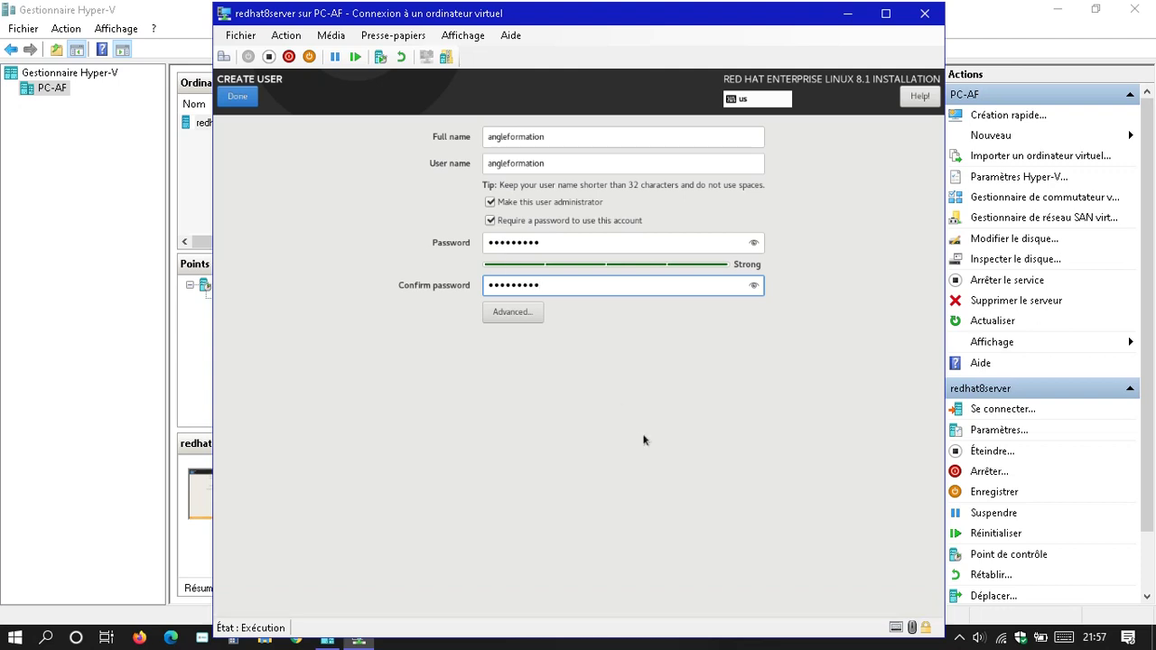
click(242, 98)
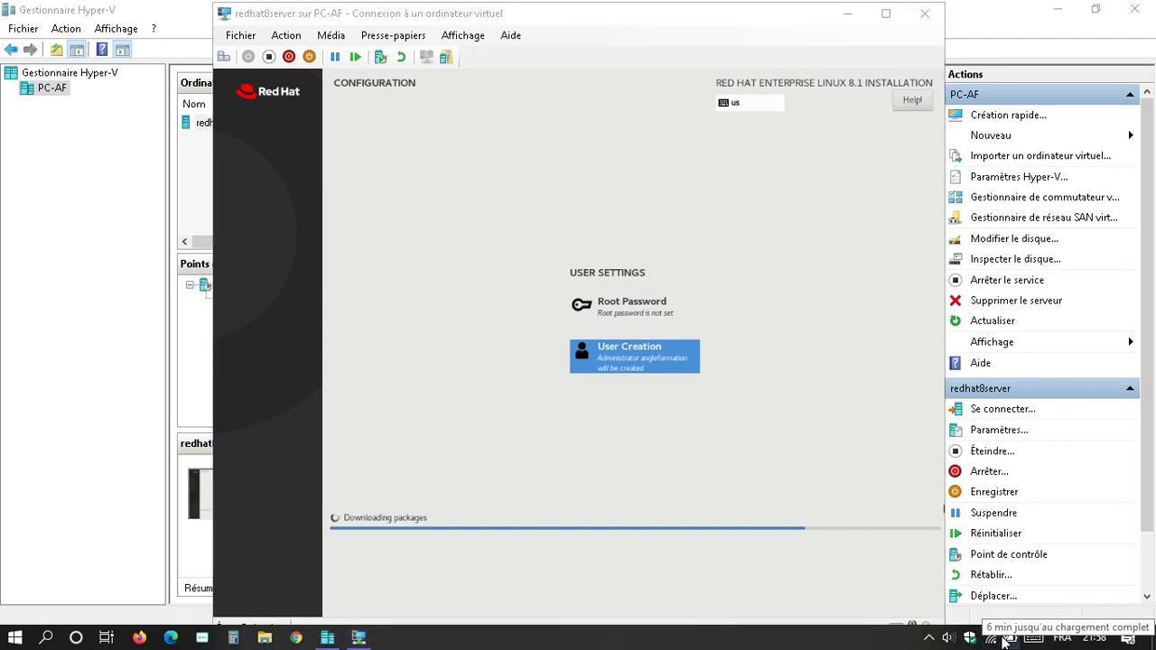
- Turn on airplane mode on the Windows host, then go back to the VM console window
click(994, 640)
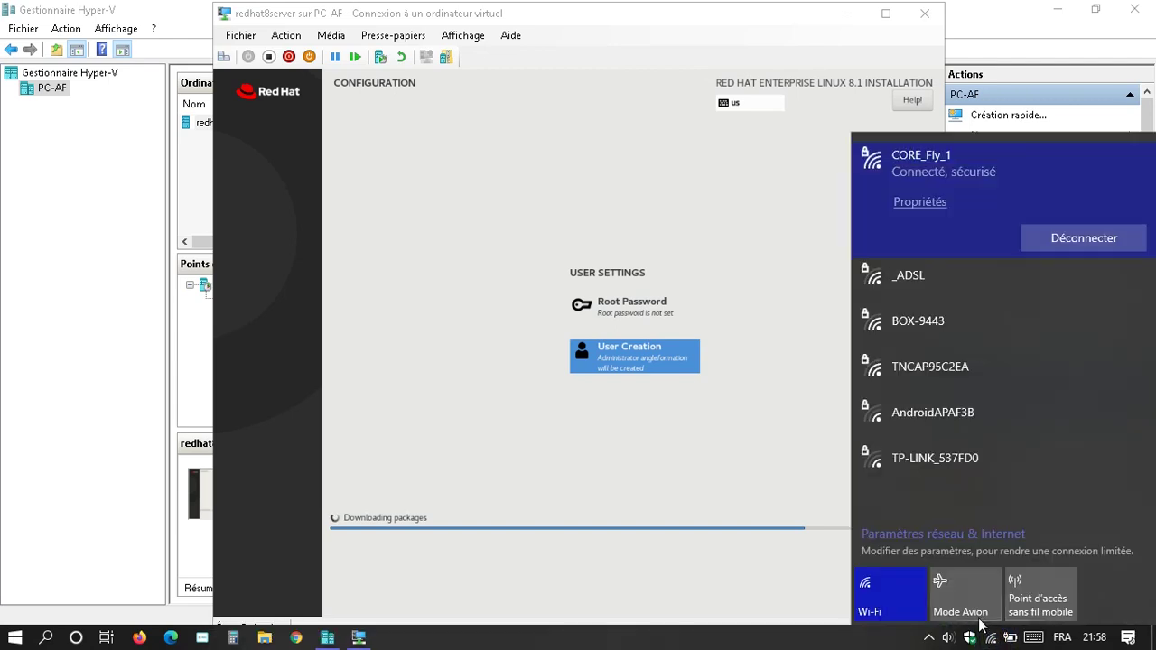
click(948, 592)
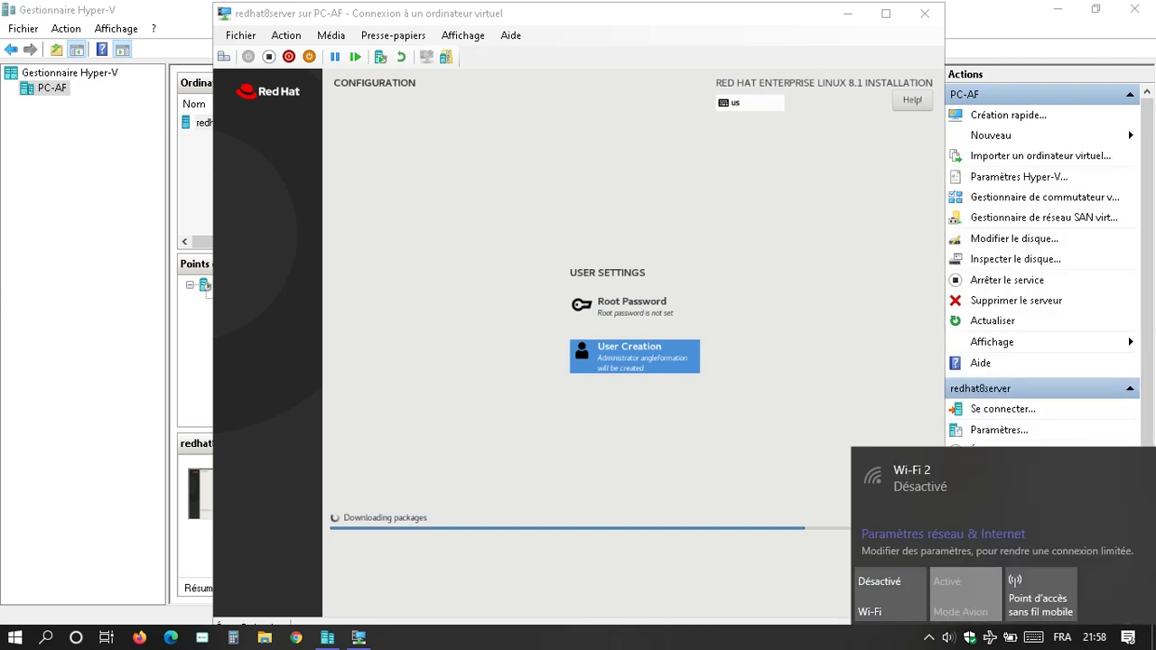
click(707, 411)
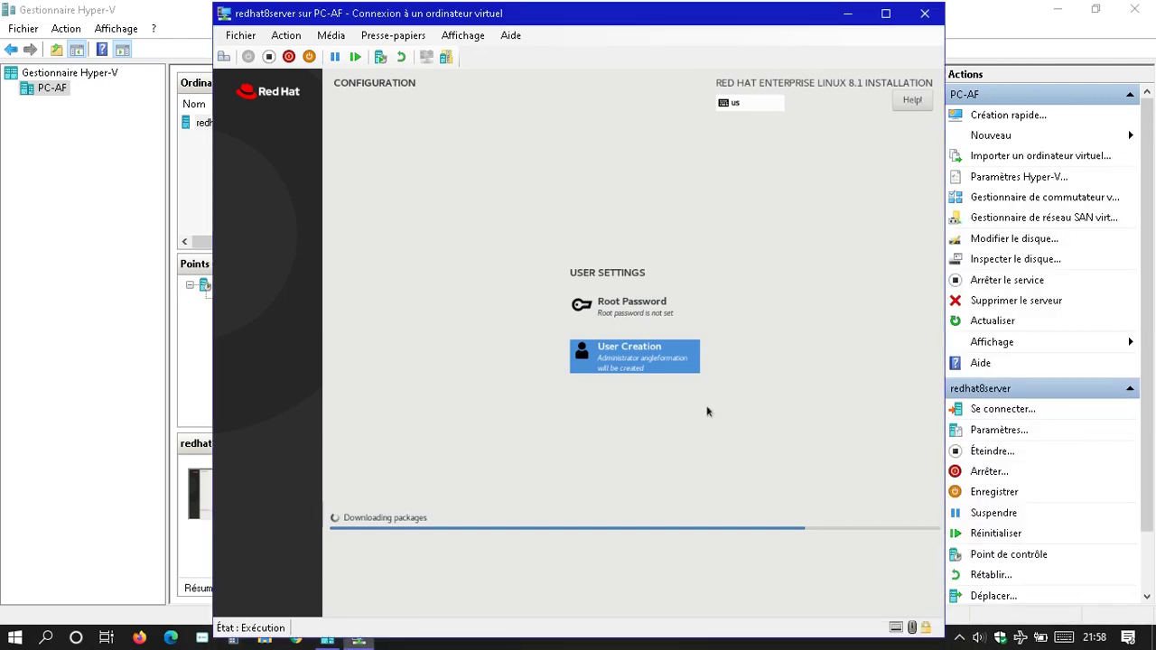
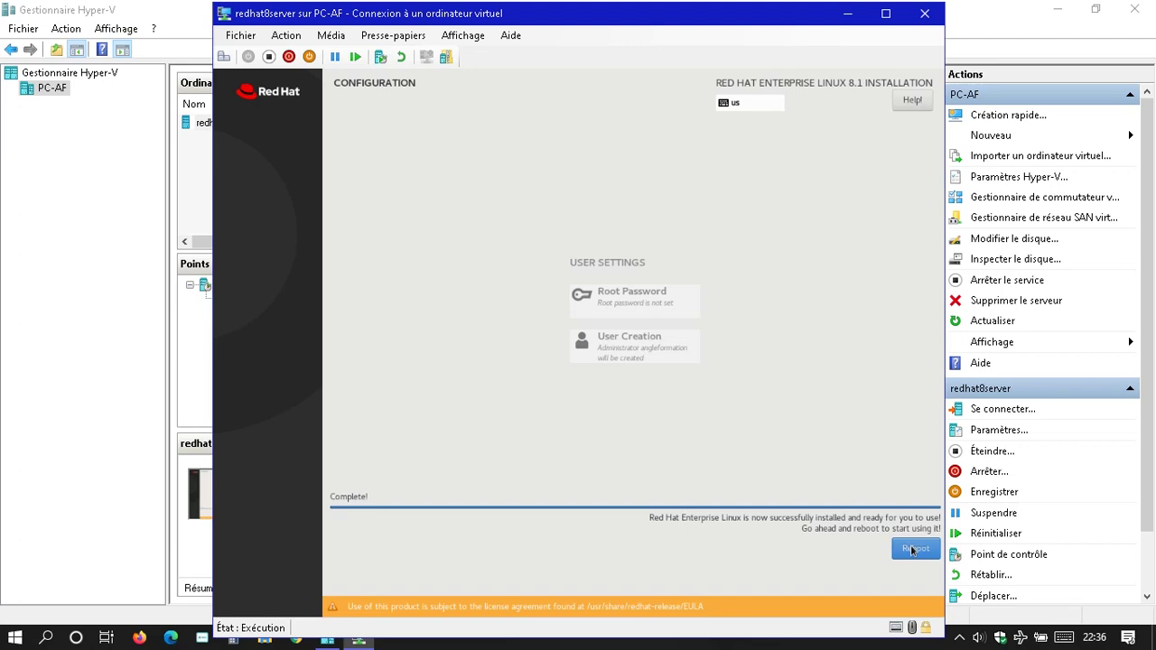
- Reboot the redhat8server VM from the RHEL 8.1 installer's completion screen
click(911, 549)
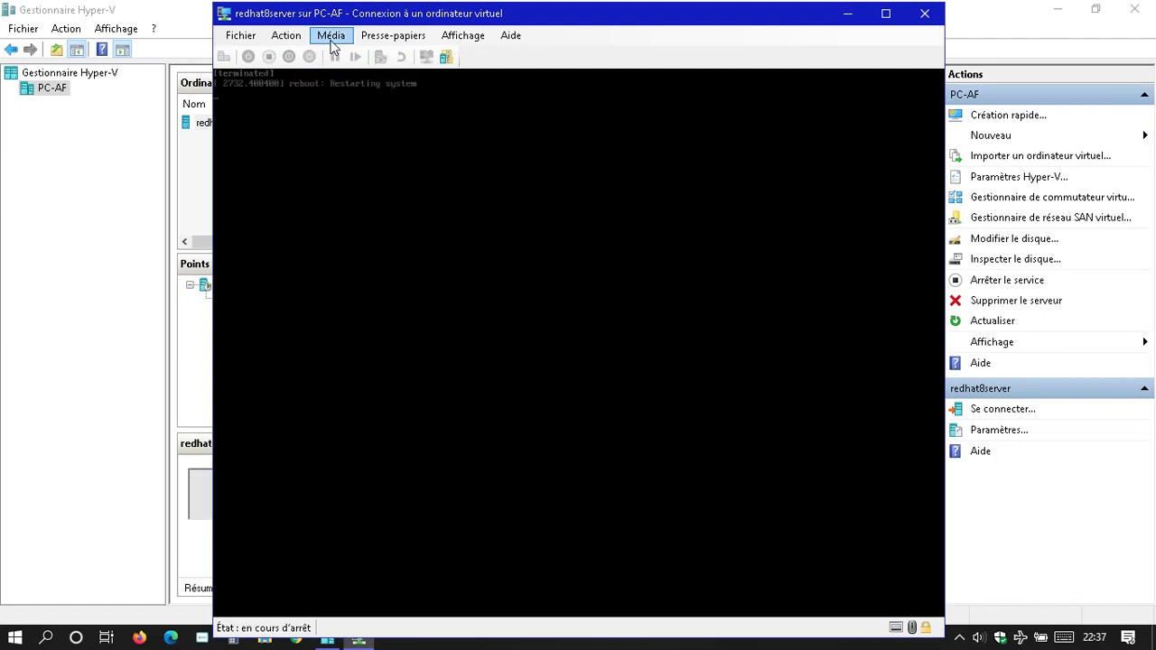
- Eject rhel-8.1-x86_64-dvd.iso from the virtual machine's DVD drive
click(331, 38)
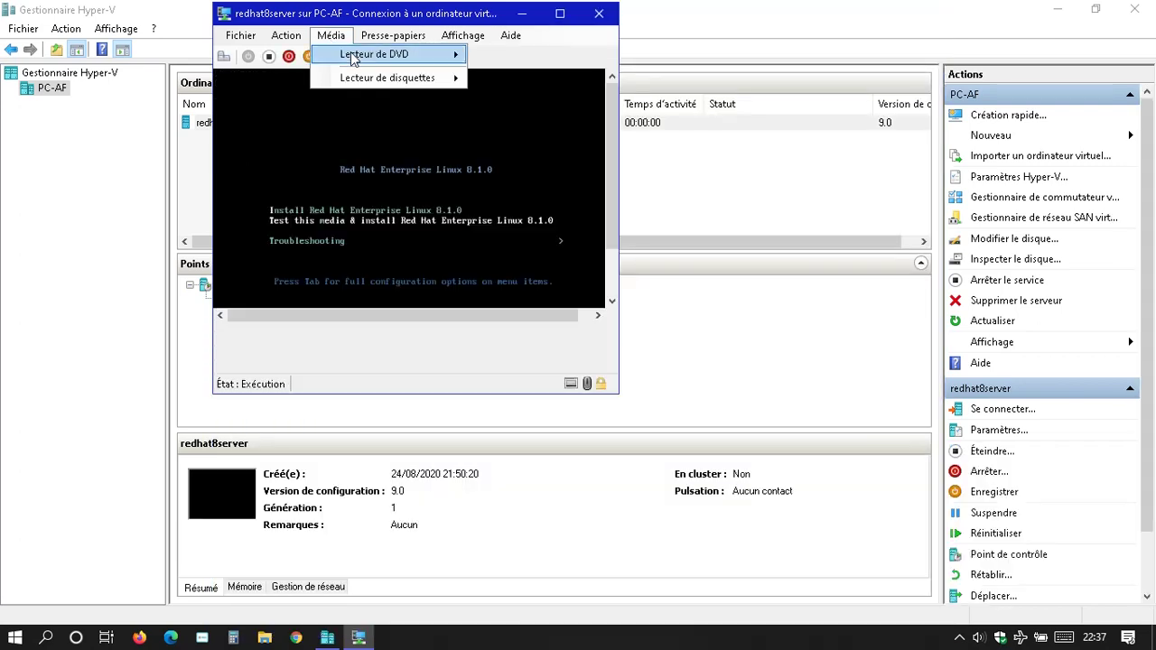
click(414, 57)
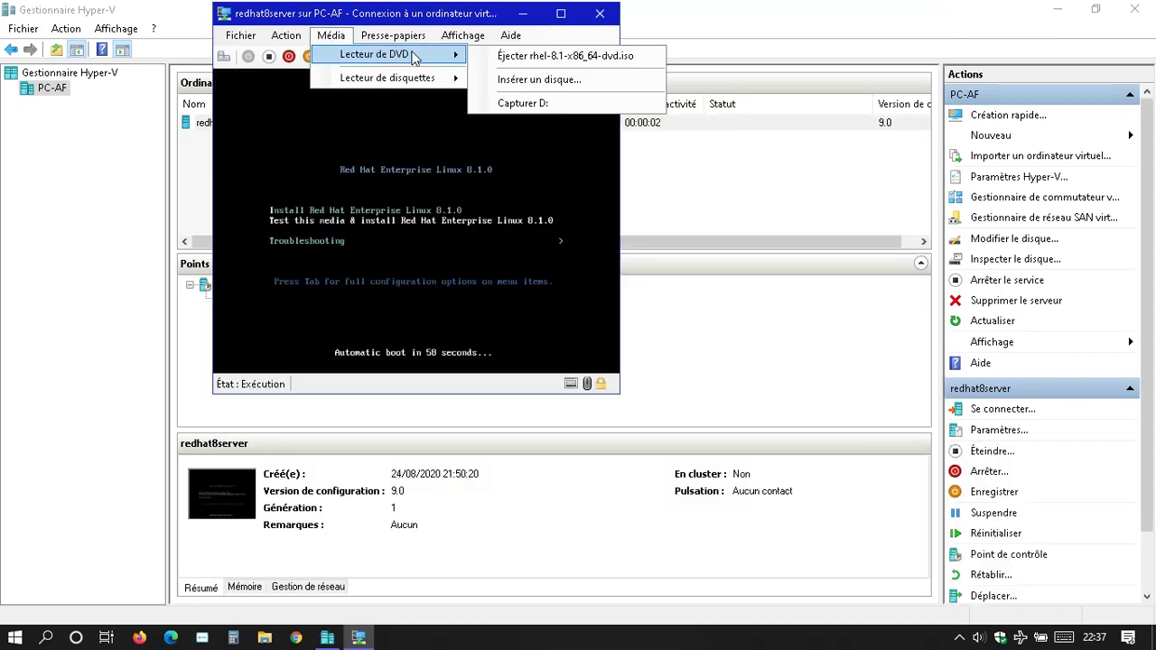
click(513, 56)
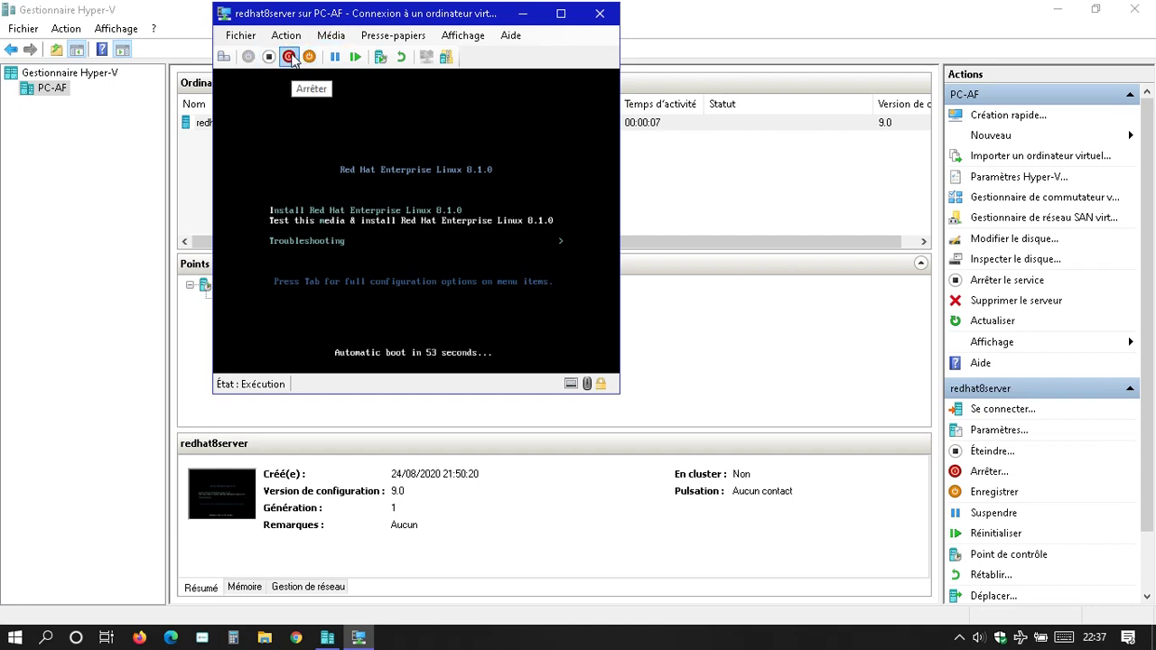
- Power off redhat8server with Éteindre after the normal Arrêter shutdown fails
click(290, 57)
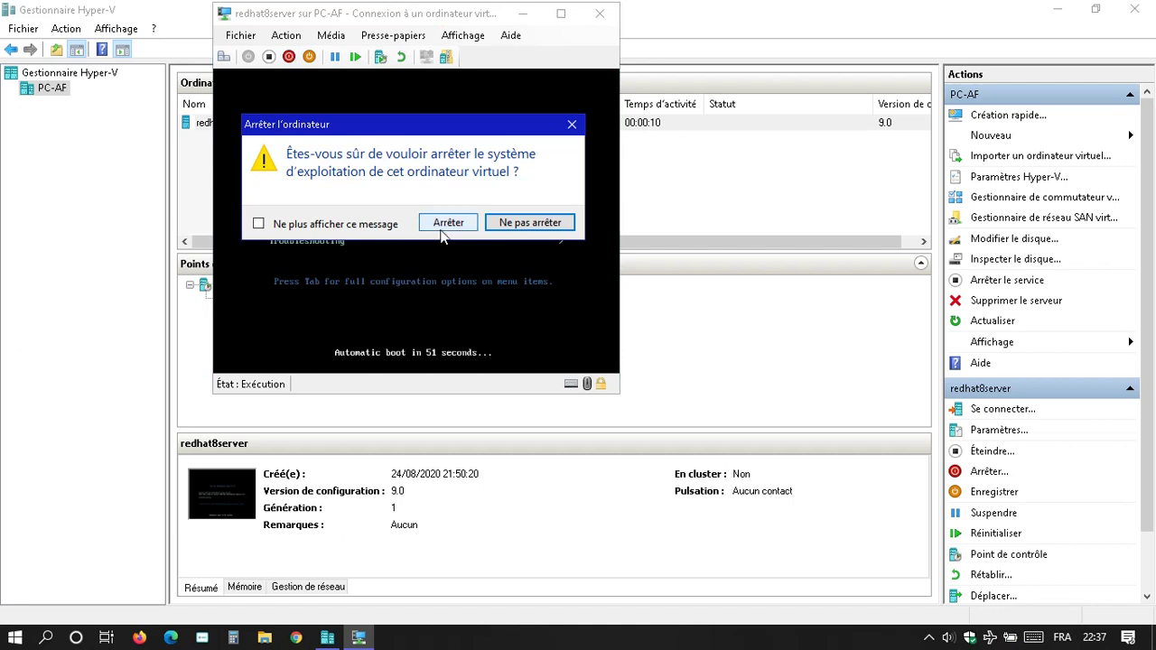
click(451, 223)
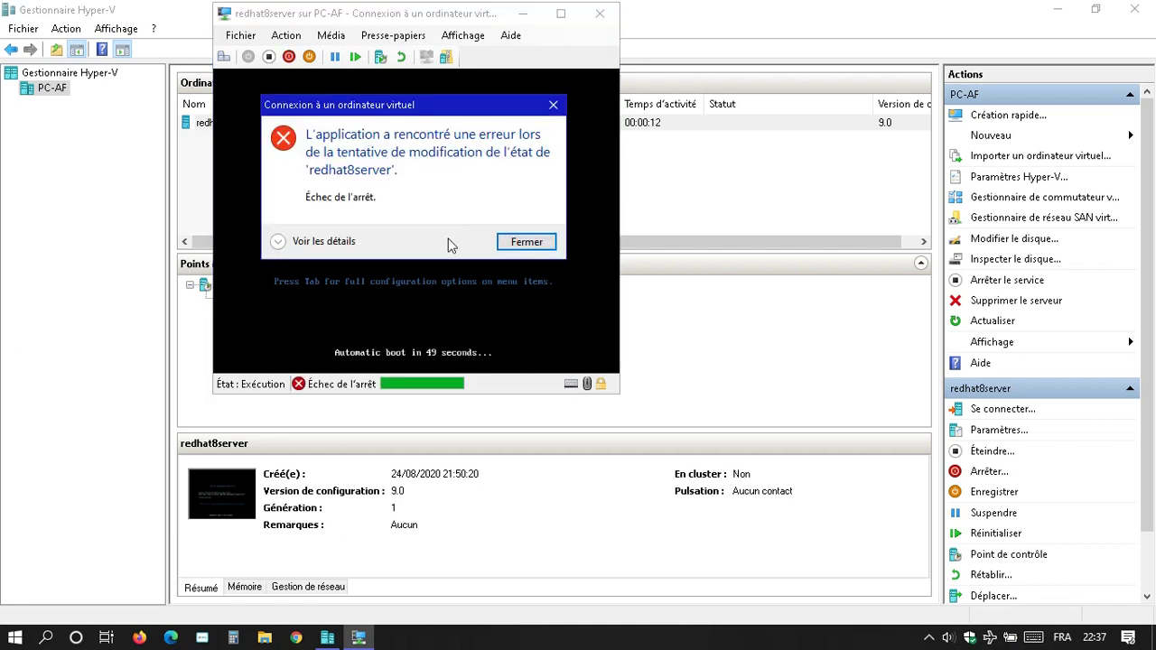
click(522, 240)
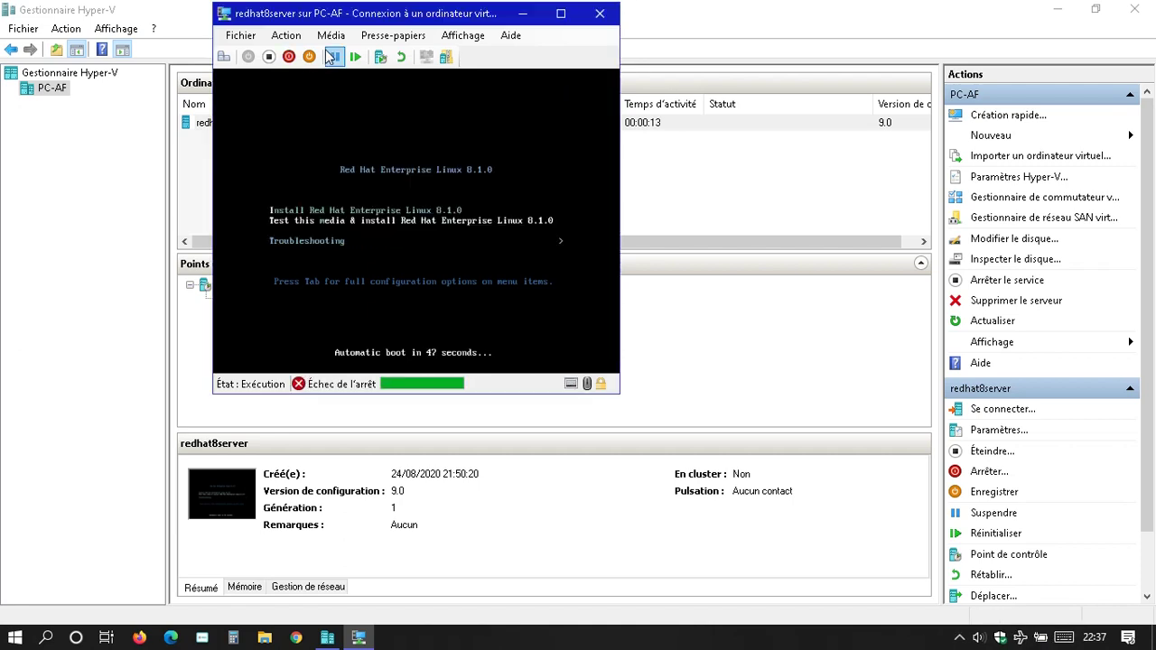
click(268, 57)
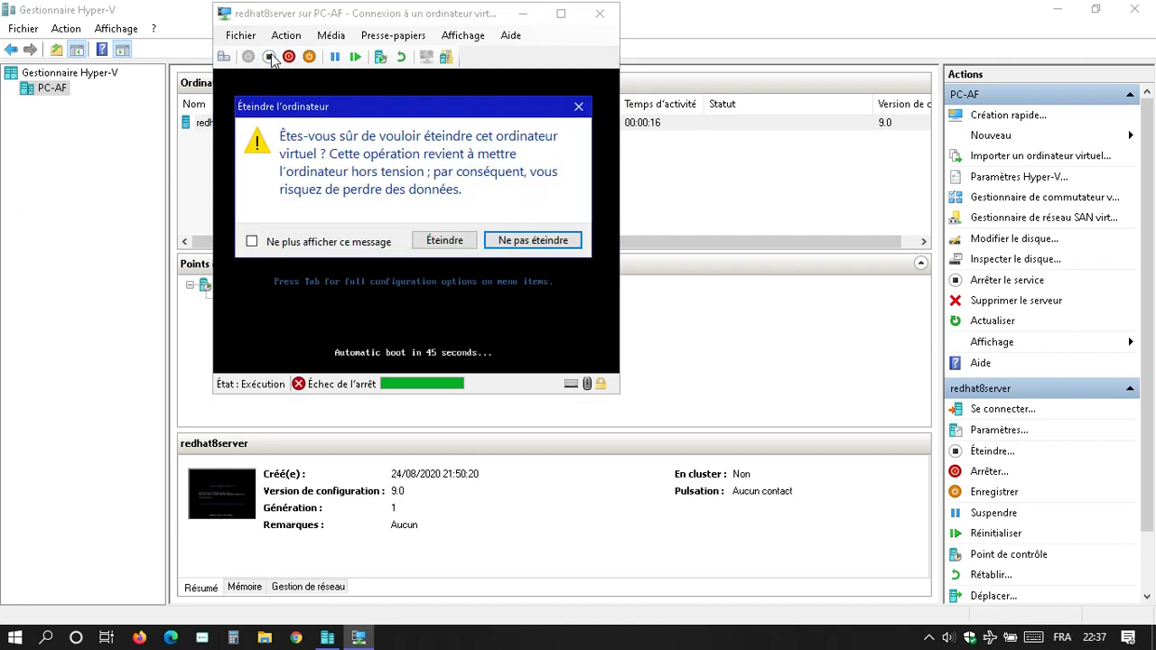
click(445, 241)
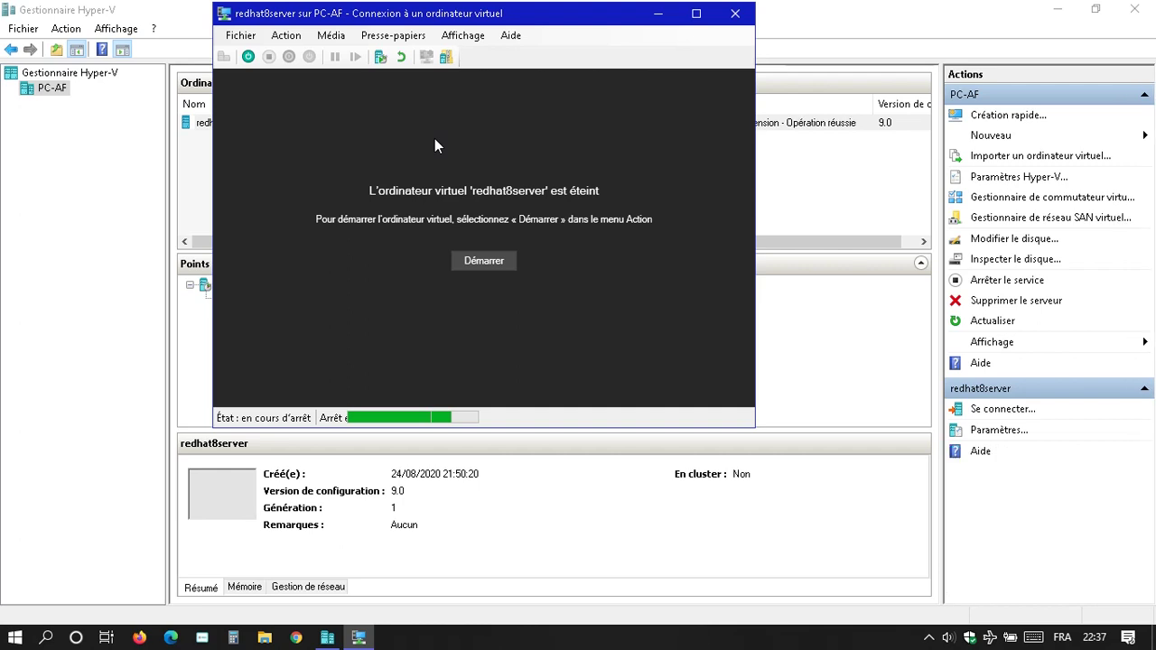
- Start redhat8server from the connection window, booting without the installation DVD
click(483, 261)
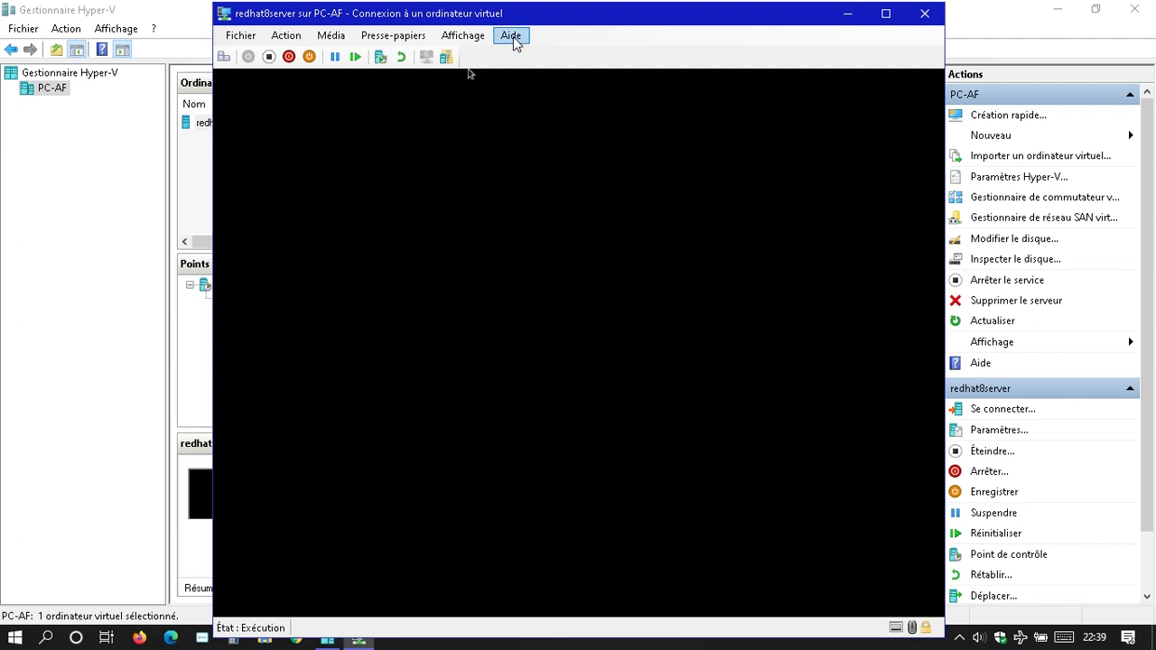
- Accept the Red Hat license agreement in Initial Setup, then choose Finish Configuration
drag(538, 21, 531, 9)
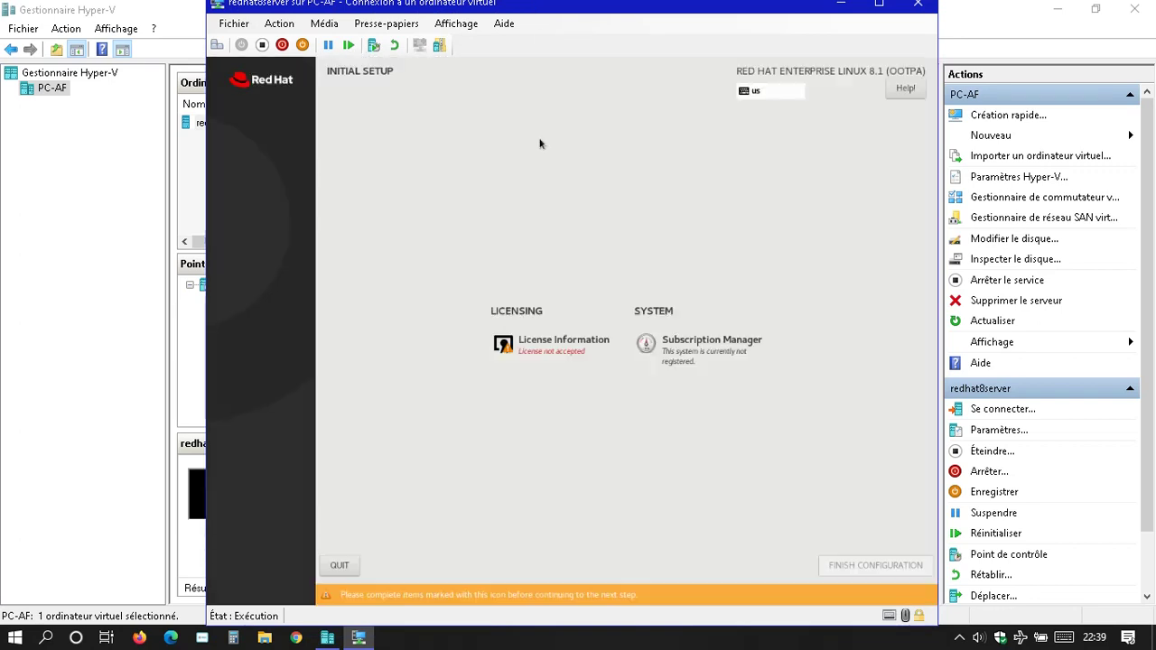
click(545, 356)
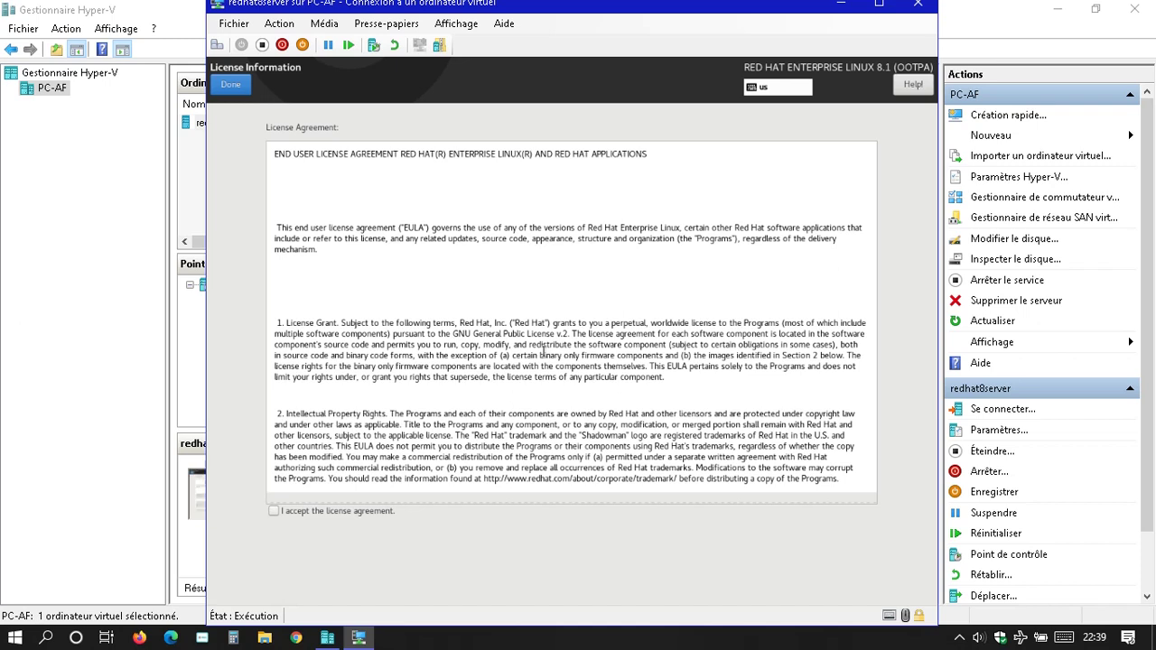
click(273, 511)
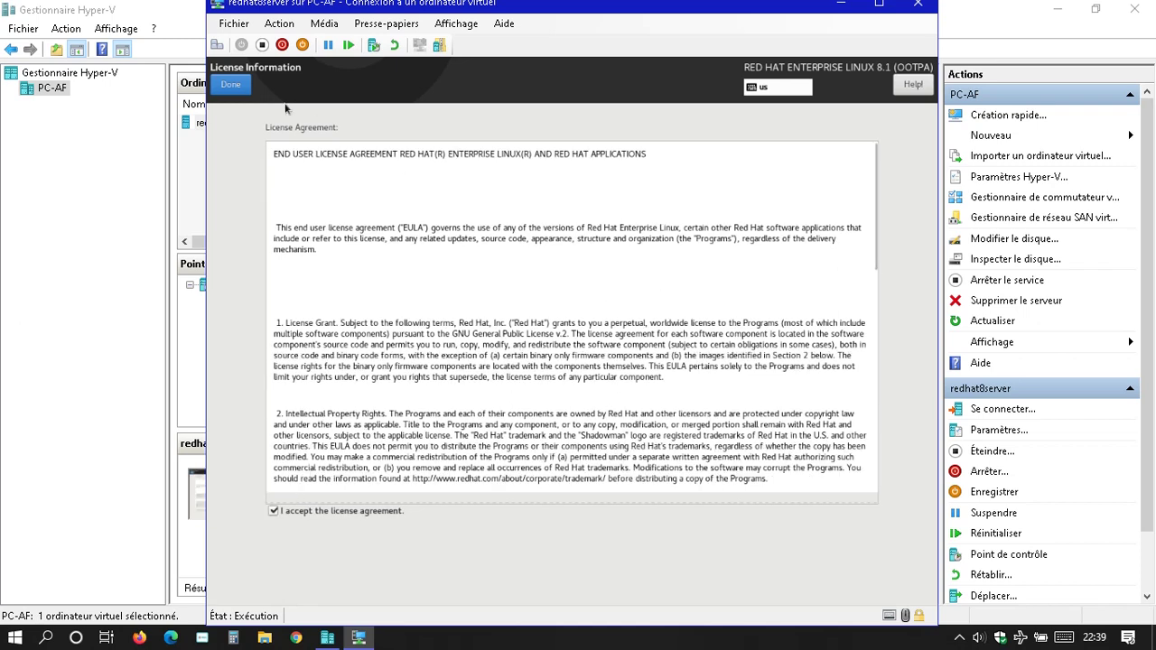
click(232, 87)
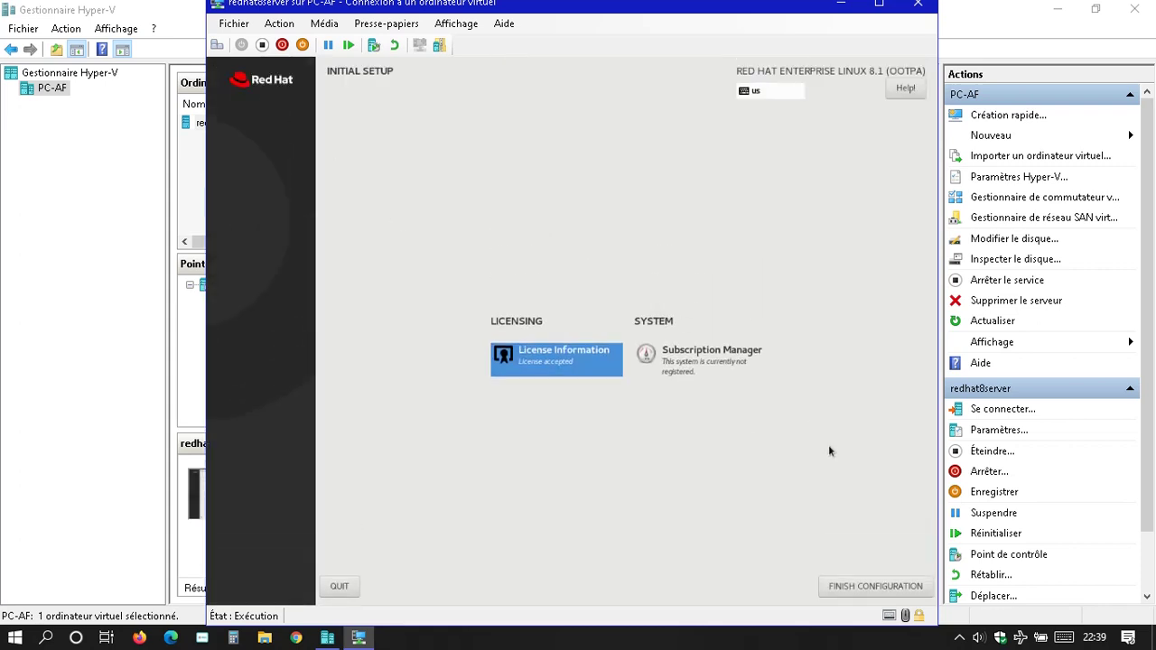
click(861, 587)
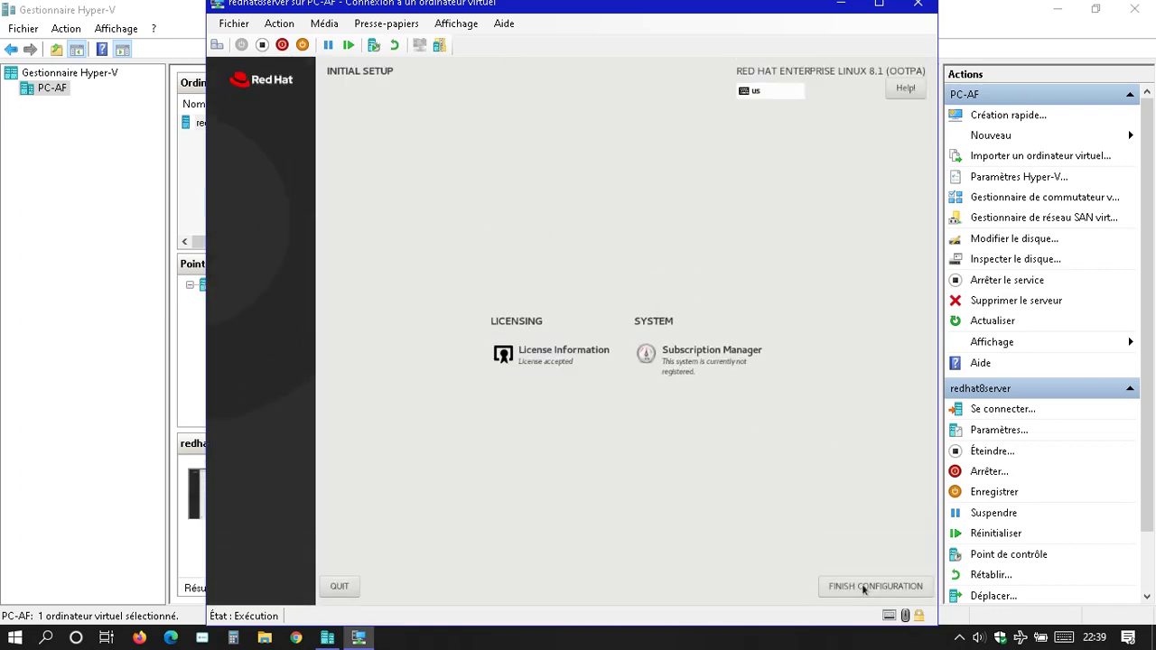